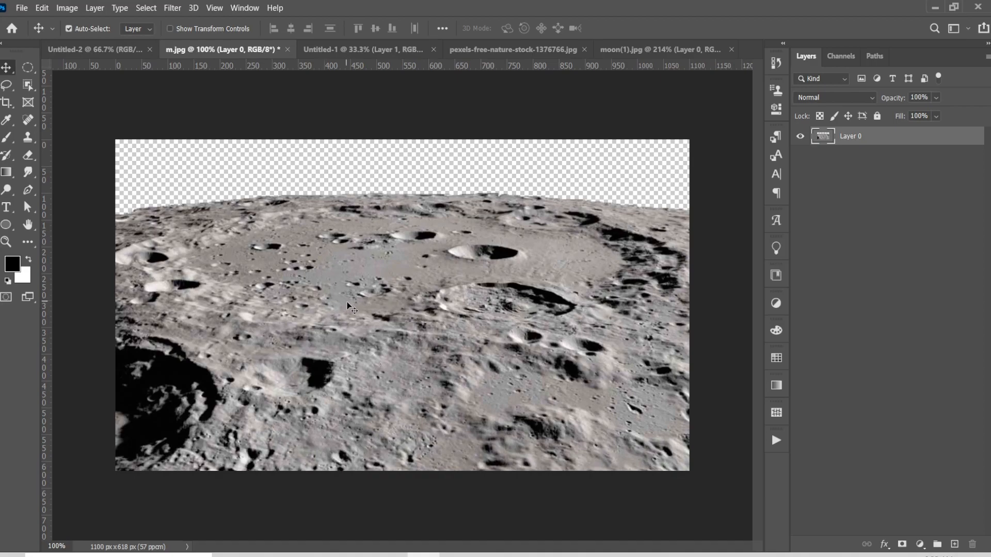
# - Bring the cut-out moon surface from m.jpg into Untitled-2 and stretch it across the lower canvas at about 175% width and 125% height
pyautogui.moveTo(324, 240); pyautogui.dragTo(364, 313)
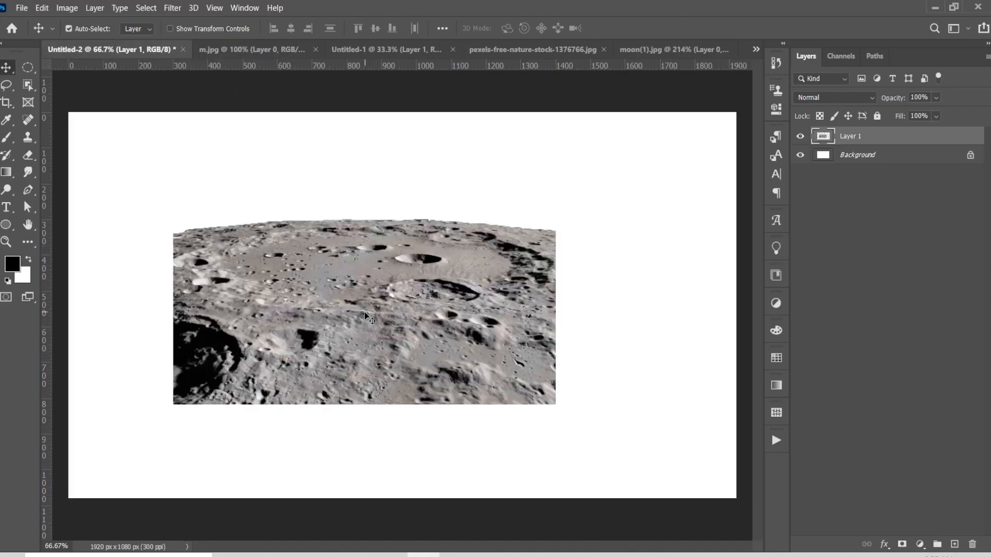
pyautogui.hotkey('ctrl', 't')
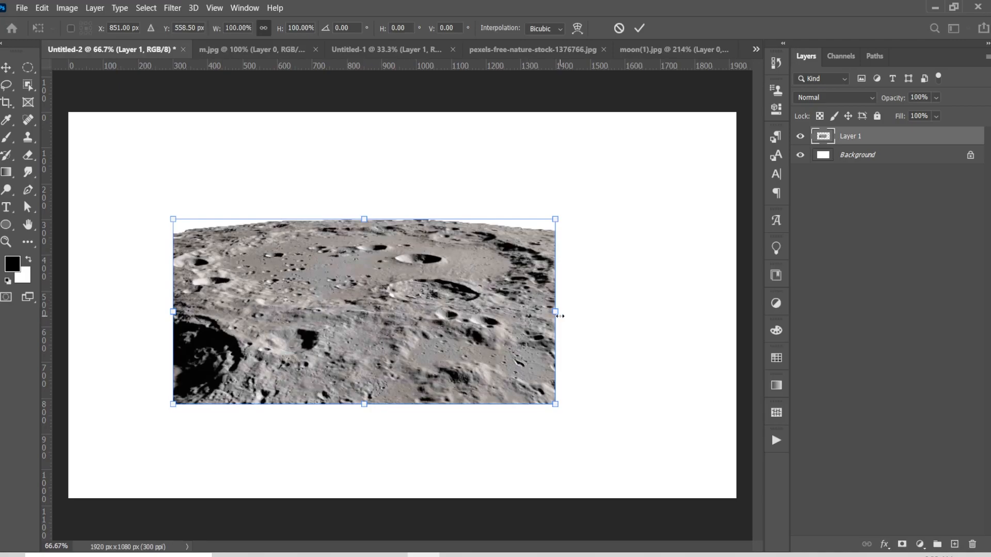
pyautogui.moveTo(473, 326); pyautogui.dragTo(484, 361)
pyautogui.keyDown('alt'); pyautogui.moveTo(563, 439); pyautogui.dragTo(611, 462); pyautogui.keyUp('alt')
pyautogui.moveTo(610, 347); pyautogui.dragTo(735, 345)
pyautogui.moveTo(129, 347); pyautogui.dragTo(69, 342)
pyautogui.moveTo(390, 346); pyautogui.dragTo(391, 447)
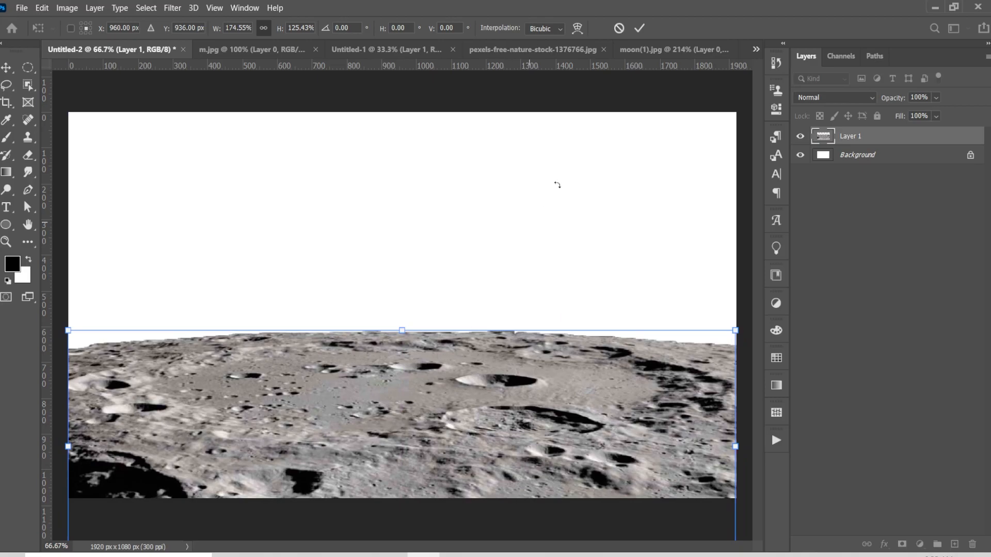
pyautogui.click(639, 33)
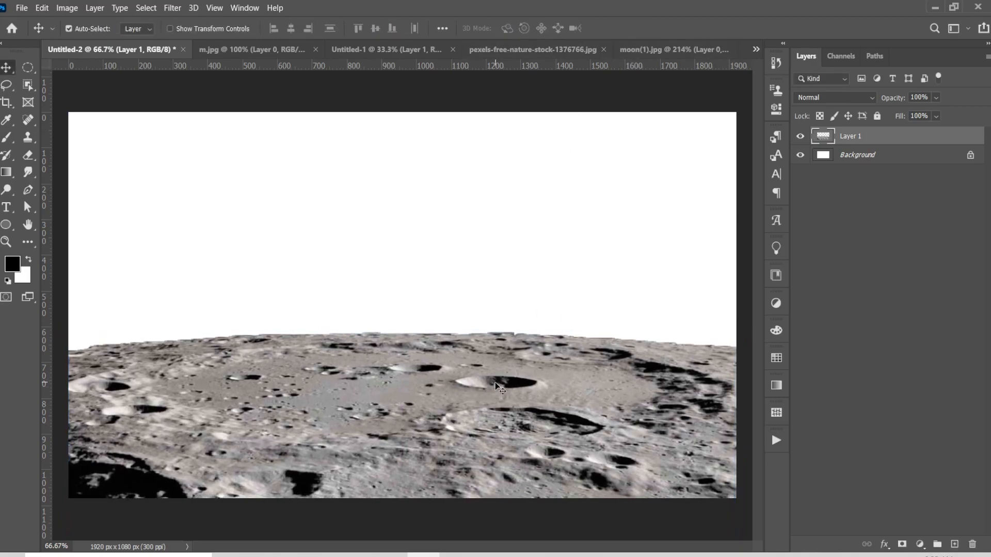
# - Nudge the moon surface layer straight down to lower its horizon on the canvas
pyautogui.press('Down')
pyautogui.press('Down')
pyautogui.press('Down')
pyautogui.press('Down')
pyautogui.press('Down')
pyautogui.press('Down')
pyautogui.press('Down')
pyautogui.press('Down')
pyautogui.press('Down')
pyautogui.press('Down')
pyautogui.press('Down')
pyautogui.press('Down')
pyautogui.press('Down')
pyautogui.press('Down')
pyautogui.press('Down')
pyautogui.press('Down')
pyautogui.press('Down')
pyautogui.press('Down')
pyautogui.press('Down')
pyautogui.press('Down')
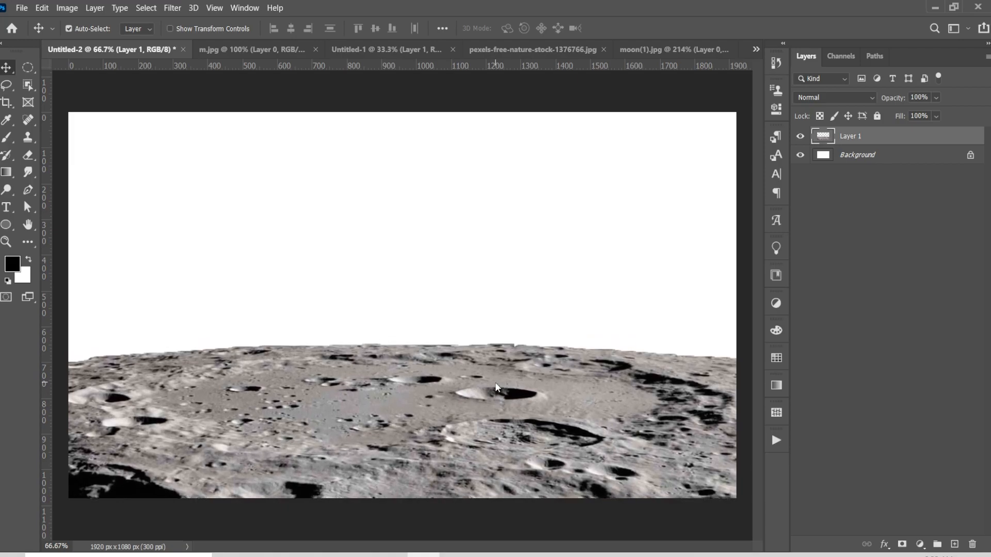
pyautogui.press('Down')
pyautogui.press('Down')
pyautogui.press('Down')
pyautogui.press('Down')
pyautogui.press('Down')
pyautogui.press('Down')
pyautogui.press('Down')
# - Stretch the moon surface upward to about 110% height, keeping its full canvas width
pyautogui.hotkey('ctrl', 't')
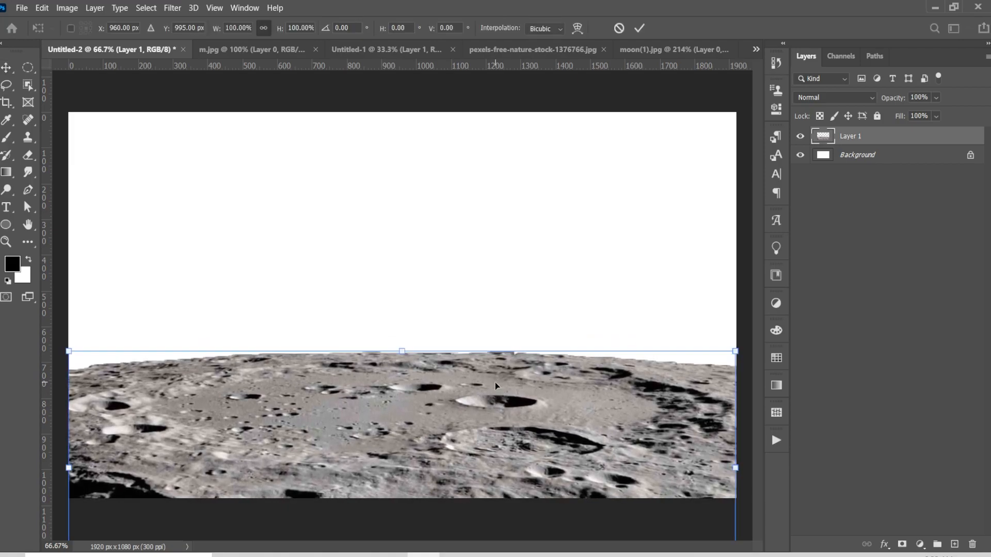
pyautogui.moveTo(403, 350); pyautogui.dragTo(400, 326)
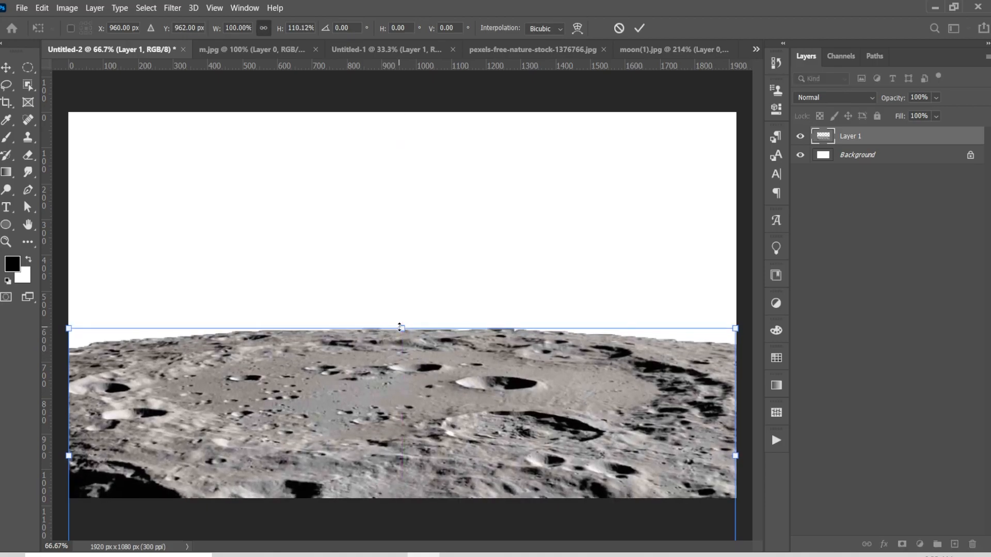
pyautogui.click(639, 28)
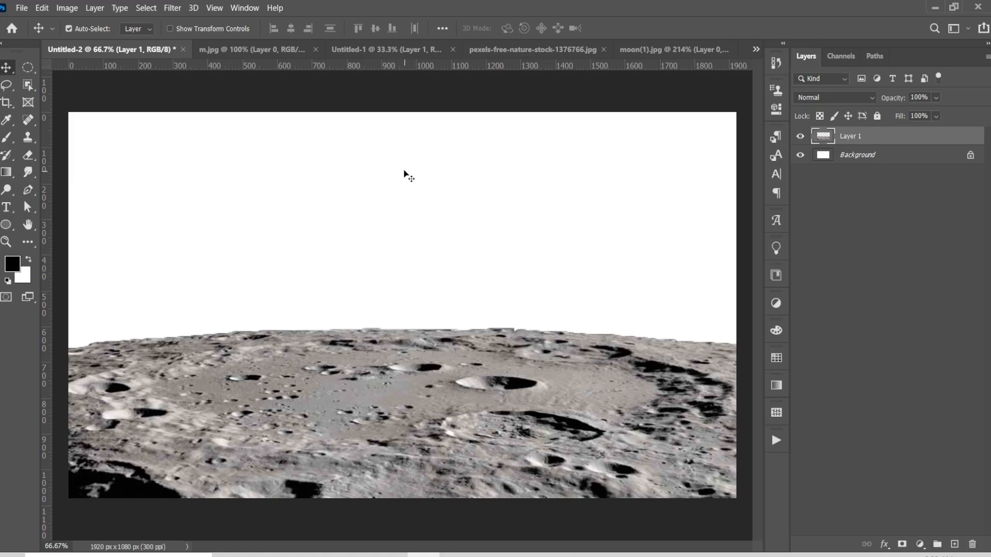
# - Copy the starry sky from pexels-free-nature-stock-1376766.jpg into Untitled-2 and scale it to the canvas width, with its glowing part above the horizon
pyautogui.click(560, 50)
pyautogui.moveTo(450, 317); pyautogui.dragTo(418, 278)
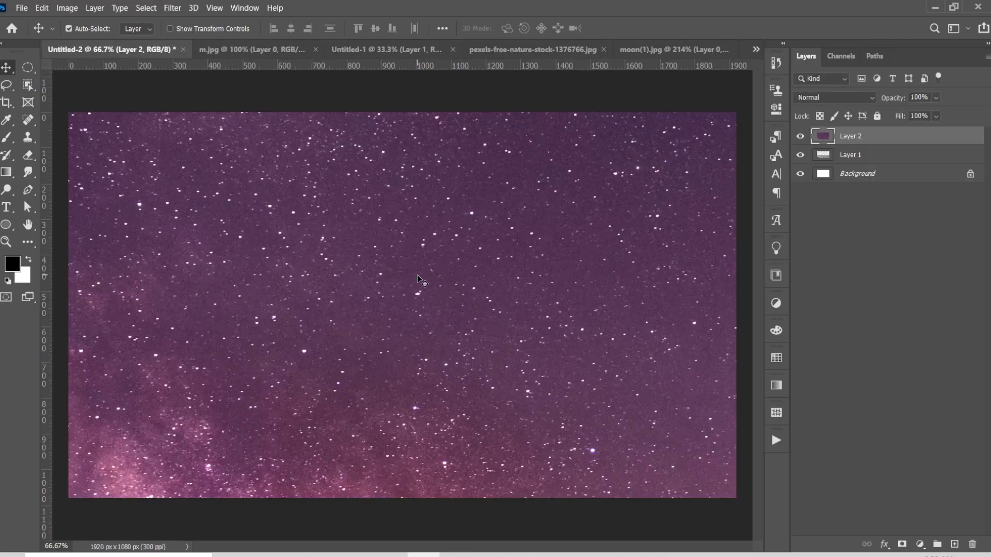
pyautogui.hotkey('ctrl', 't')
pyautogui.hotkey('ctrl', '0')
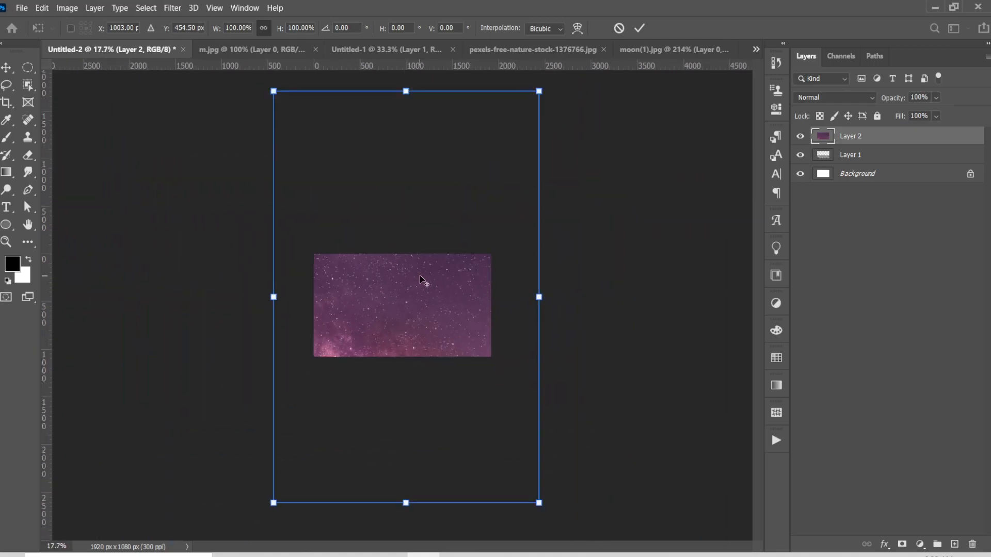
pyautogui.moveTo(540, 504); pyautogui.dragTo(485, 419)
pyautogui.moveTo(461, 343); pyautogui.dragTo(453, 266)
pyautogui.moveTo(482, 223); pyautogui.dragTo(490, 223)
pyautogui.moveTo(319, 223); pyautogui.dragTo(314, 222)
pyautogui.moveTo(399, 287); pyautogui.dragTo(401, 277)
pyautogui.click(640, 28)
# - Move the starry sky layer below the moon surface layer
pyautogui.moveTo(871, 138); pyautogui.dragTo(875, 166)
pyautogui.hotkey('ctrl', '0')
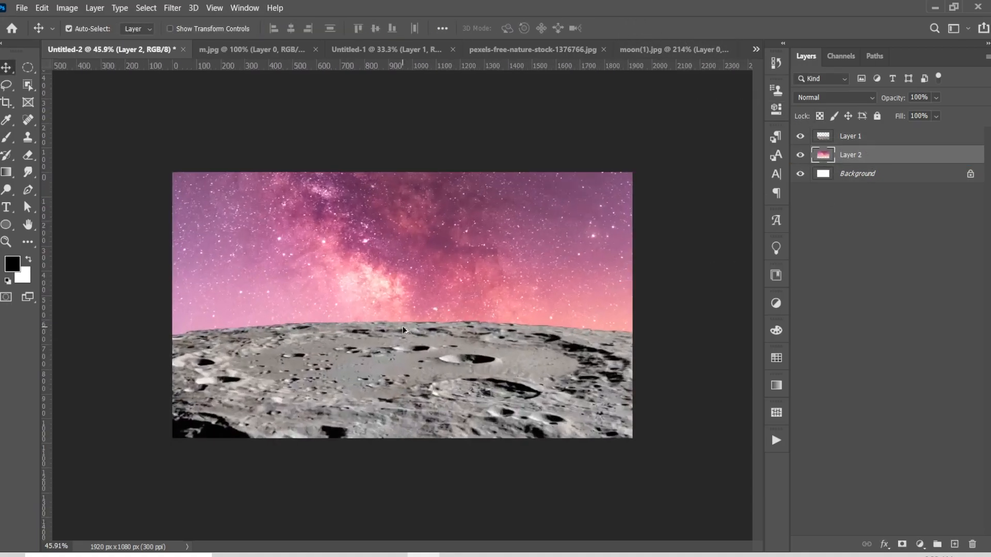
pyautogui.scroll(-2, 402, 326)
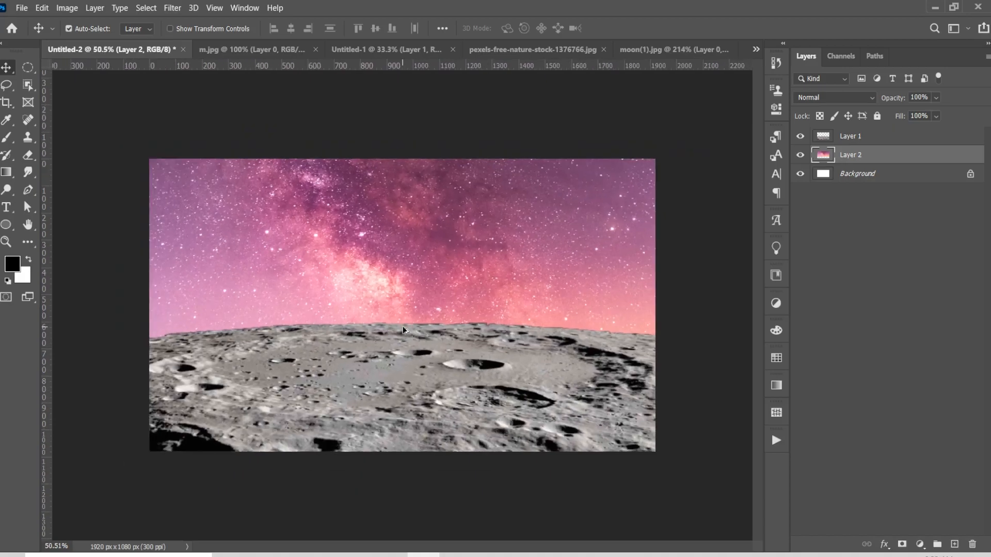
pyautogui.scroll(1, 402, 326)
pyautogui.scroll(-2, 402, 326)
pyautogui.scroll(2, 402, 326)
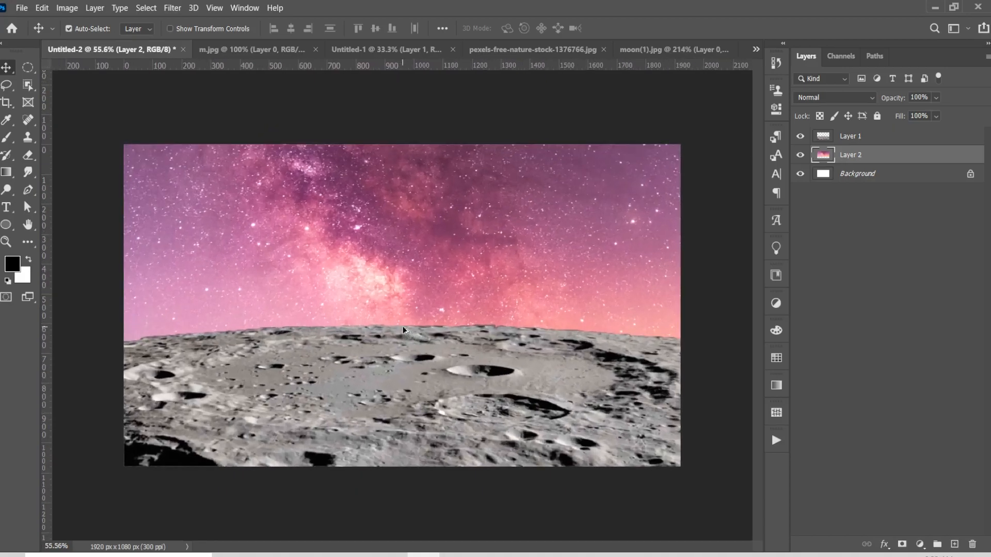
pyautogui.scroll(1, 405, 326)
# - Add a layer mask to the moon surface layer and brush black at 70% opacity, size 200, along the horizon to blend it into the sky
pyautogui.press('b')
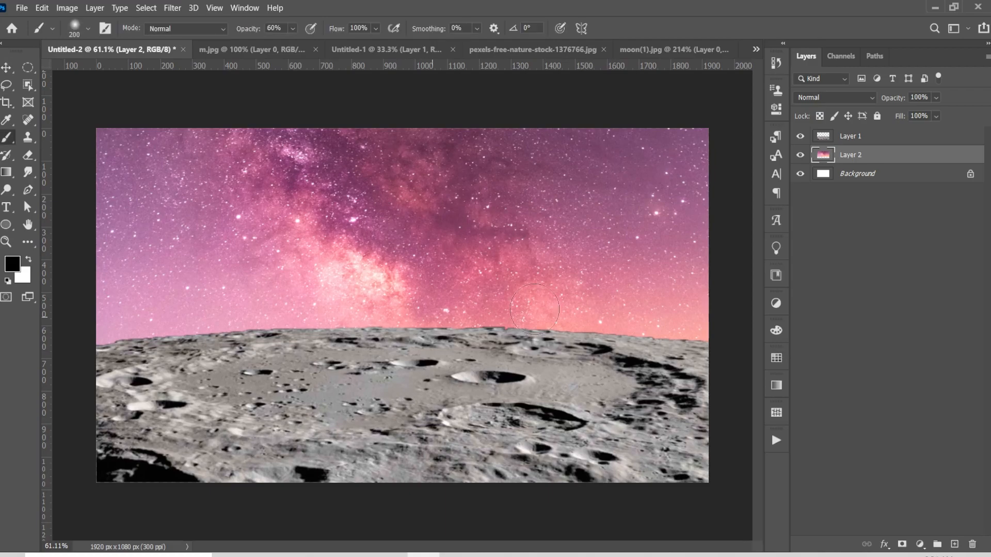
pyautogui.click(880, 138)
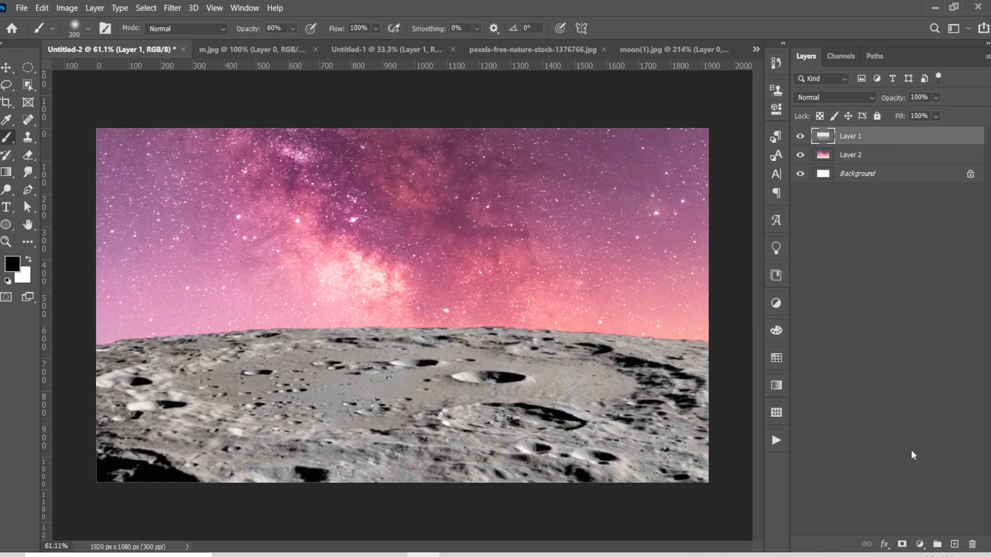
pyautogui.click(904, 544)
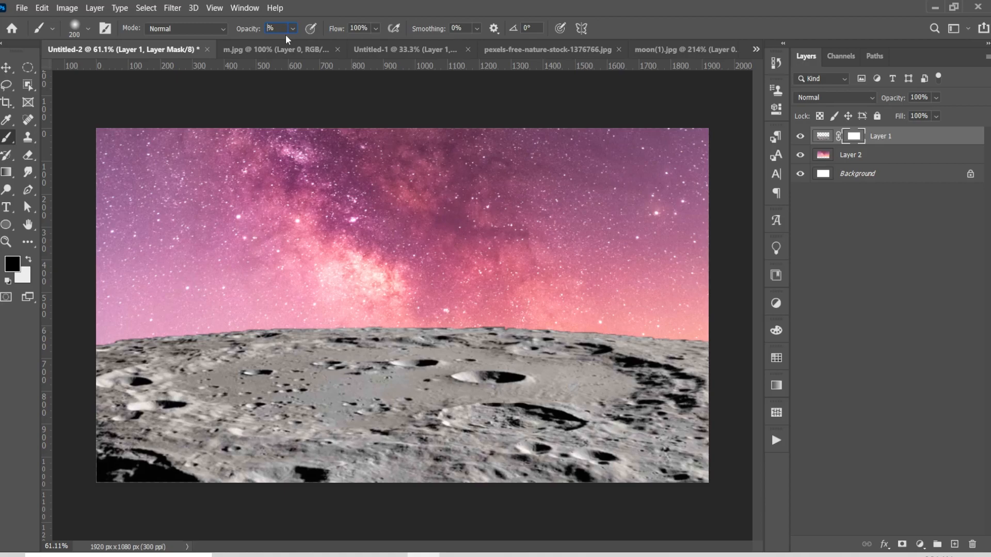
pyautogui.write('70')
pyautogui.moveTo(112, 327)
pyautogui.mouseDown()
pyautogui.moveTo(322, 312)
pyautogui.moveTo(588, 335)
pyautogui.moveTo(718, 318)
pyautogui.moveTo(291, 311)
pyautogui.moveTo(132, 313)
pyautogui.moveTo(109, 326)
pyautogui.moveTo(521, 306)
pyautogui.mouseUp()
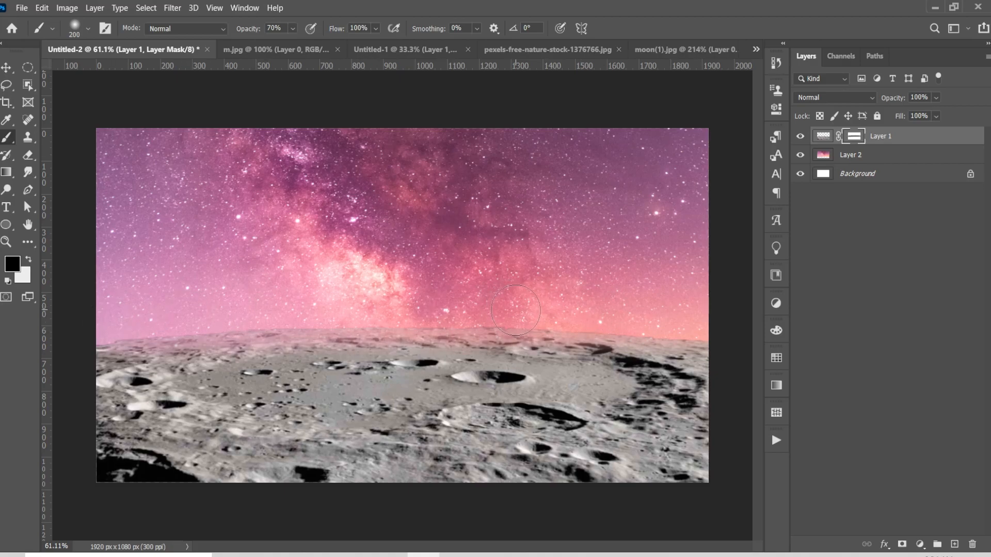
pyautogui.scroll(3, 516, 310)
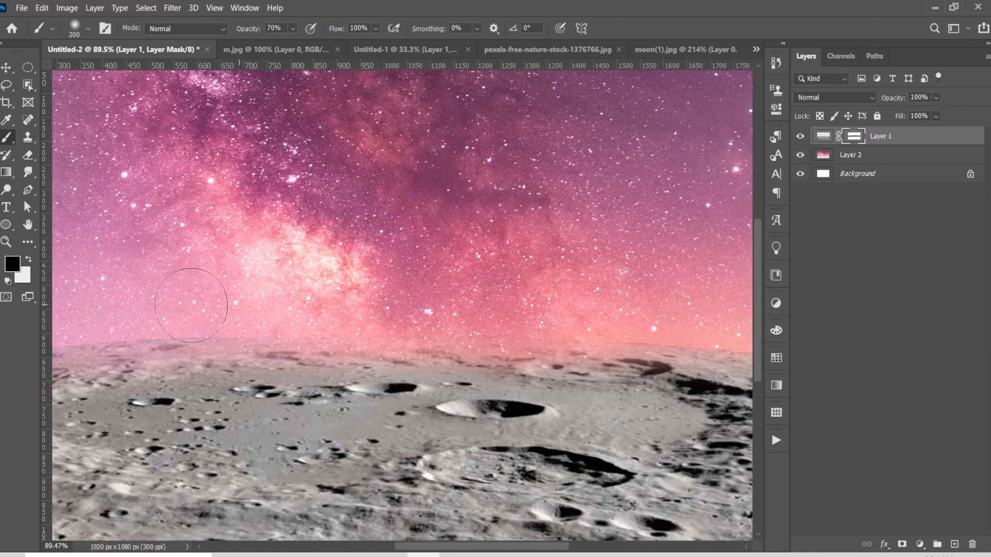
pyautogui.moveTo(219, 311); pyautogui.dragTo(530, 265)
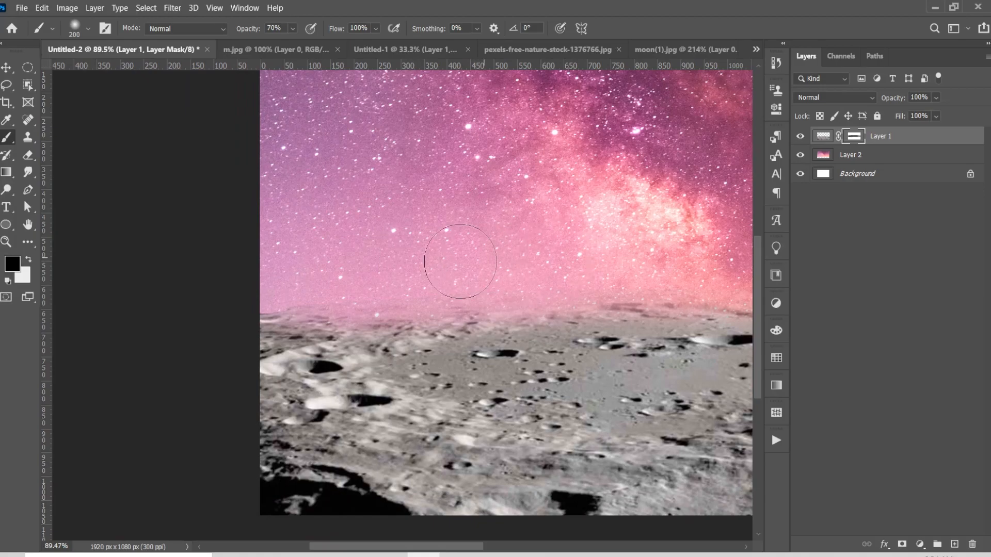
pyautogui.moveTo(644, 256); pyautogui.dragTo(166, 245)
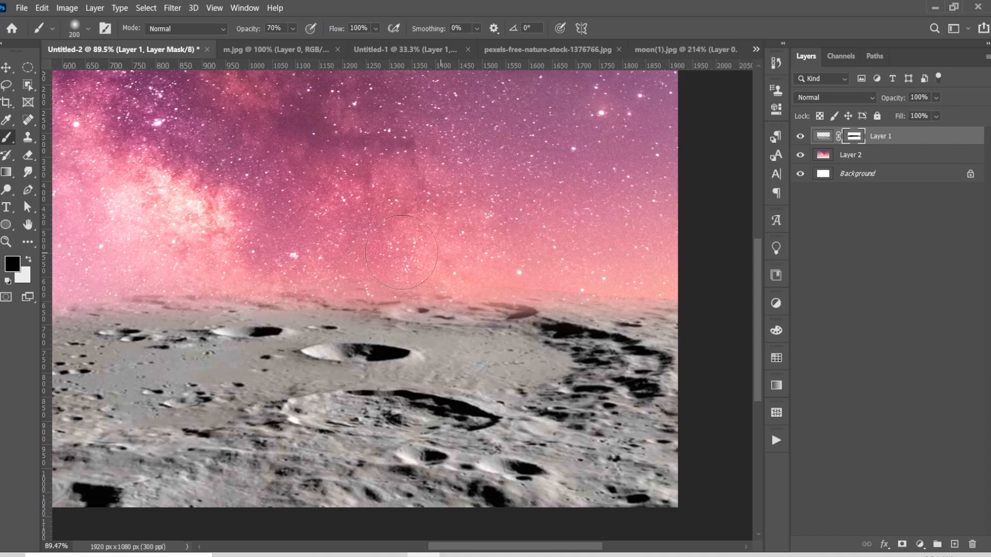
pyautogui.scroll(-4, 473, 241)
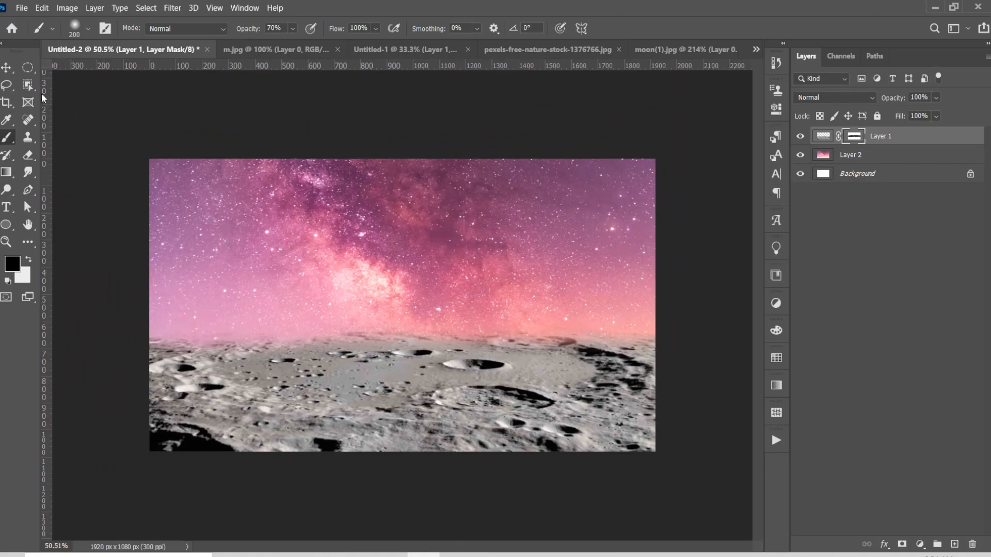
pyautogui.click(7, 68)
# - Add a Brightness/Contrast adjustment with brightness -150 and clip it to the moon surface layer
pyautogui.scroll(1, 457, 352)
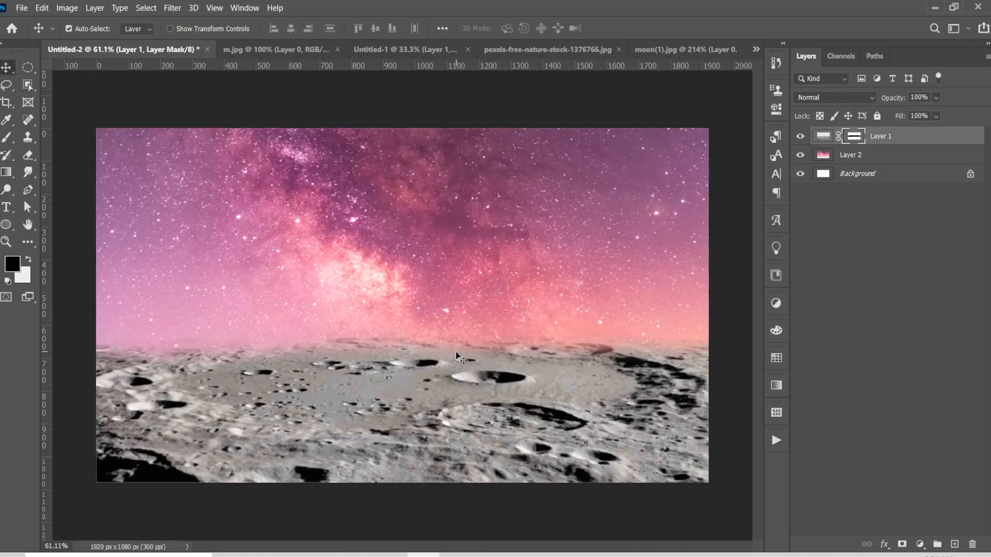
pyautogui.scroll(1, 456, 352)
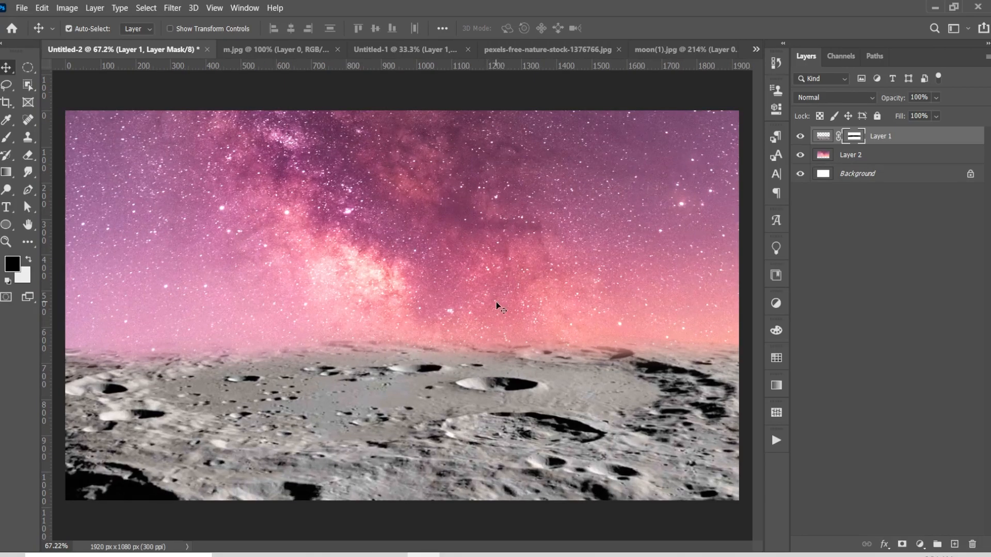
pyautogui.click(919, 544)
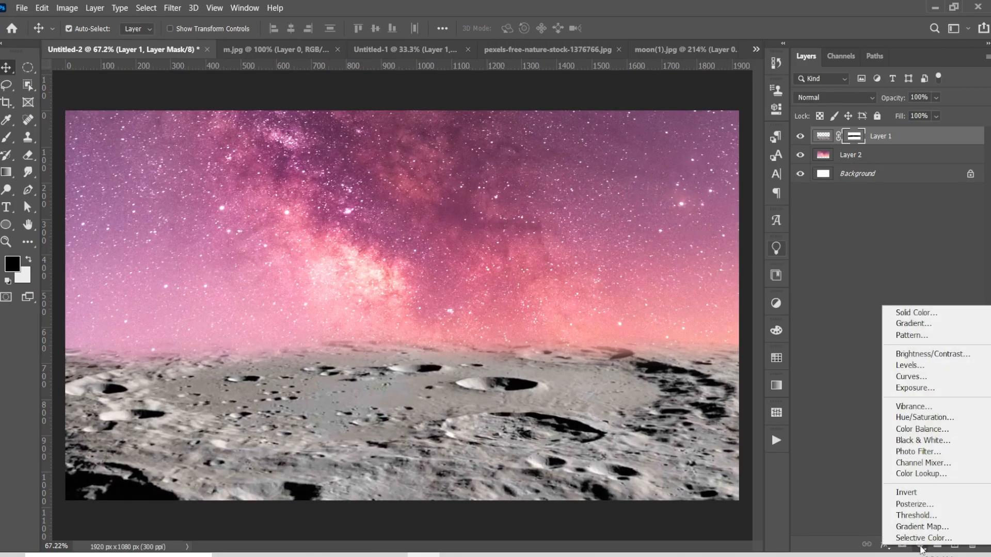
pyautogui.click(932, 354)
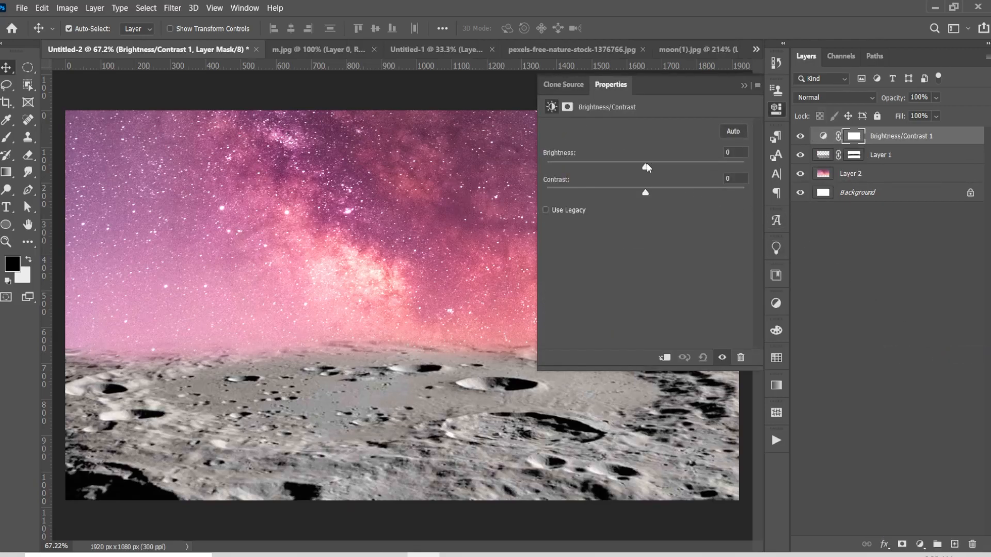
pyautogui.moveTo(645, 166); pyautogui.dragTo(547, 166)
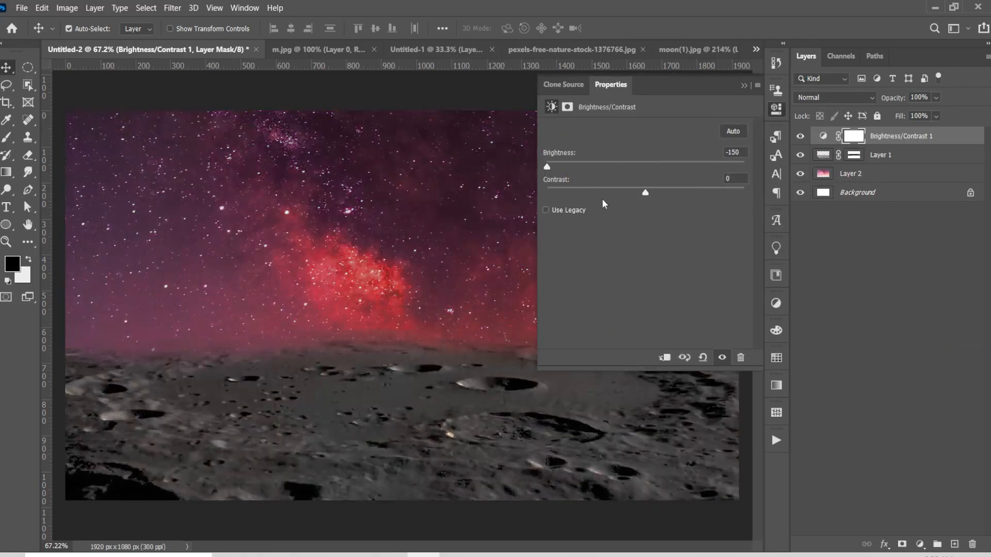
pyautogui.click(665, 358)
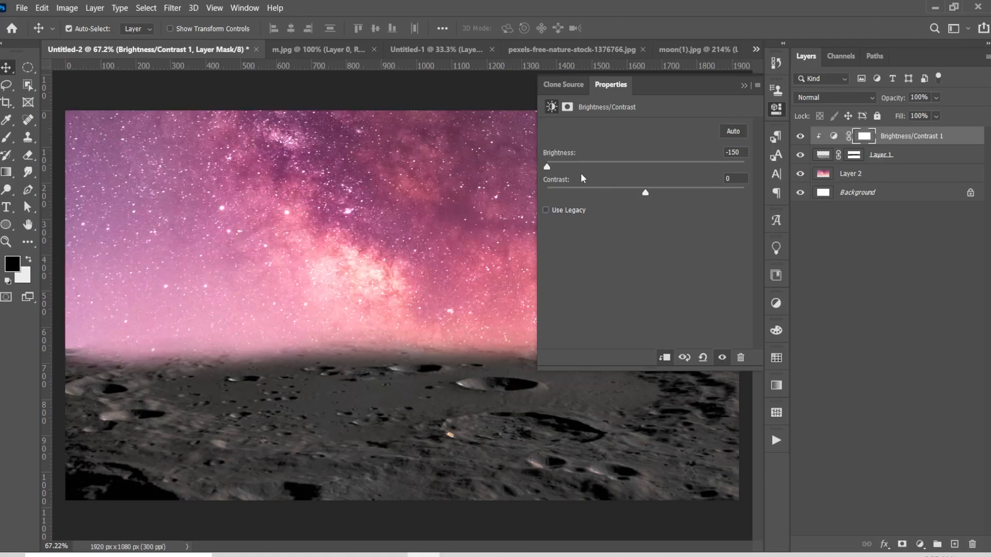
pyautogui.click(743, 86)
# - Paint black at 20% opacity with a size 600 brush on the Brightness/Contrast mask to lighten the moon surface near the horizon
pyautogui.click(6, 137)
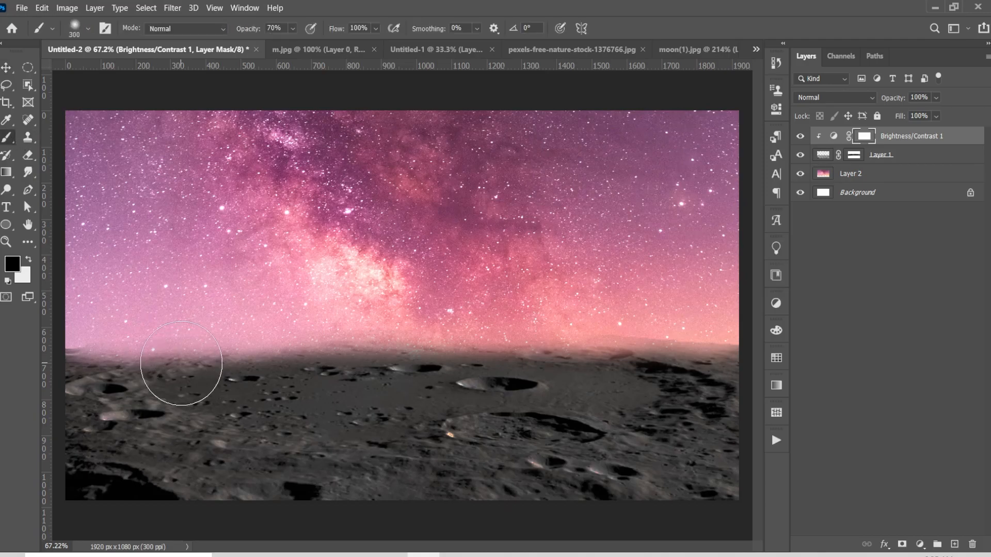
pyautogui.click(277, 27)
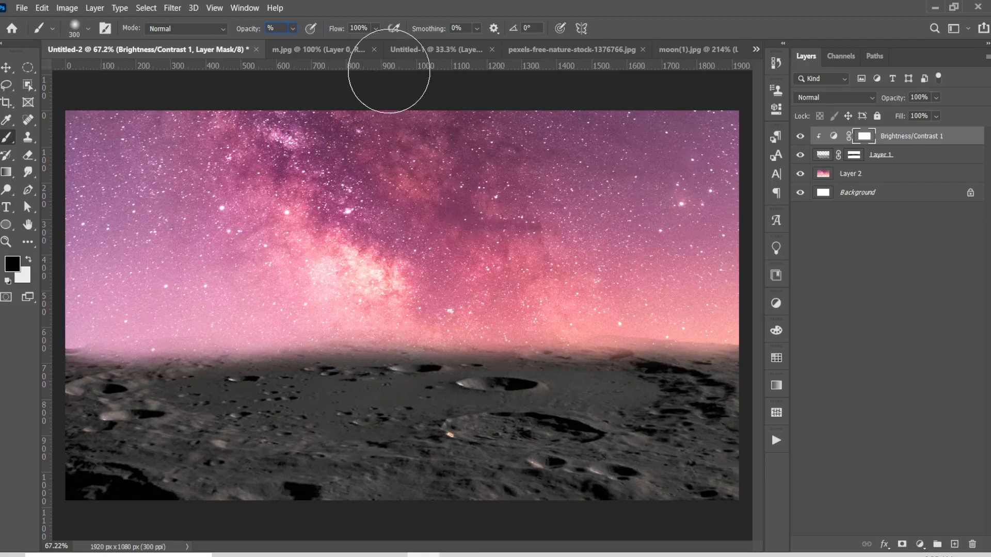
pyautogui.write('20')
pyautogui.scroll(-1, 420, 233)
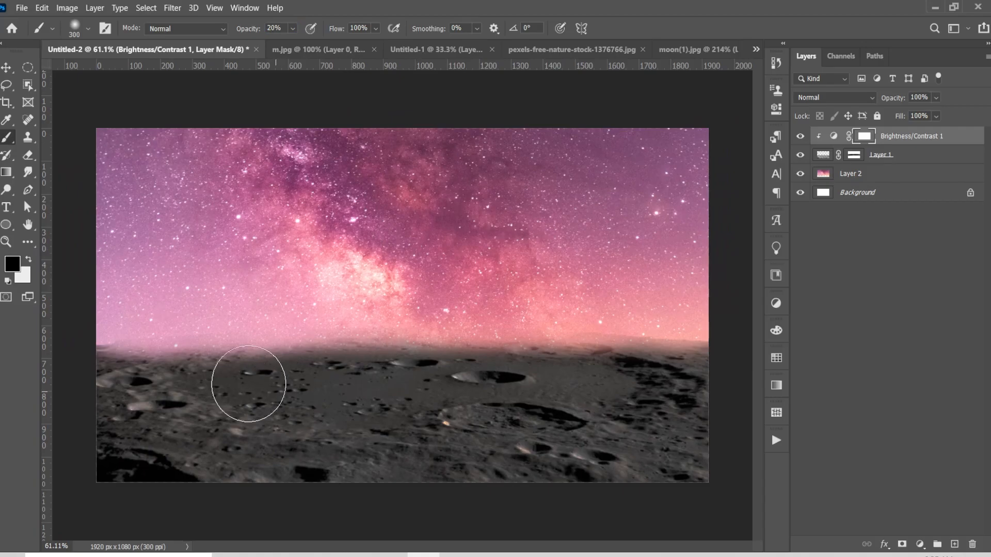
pyautogui.press(']')
pyautogui.press(']')
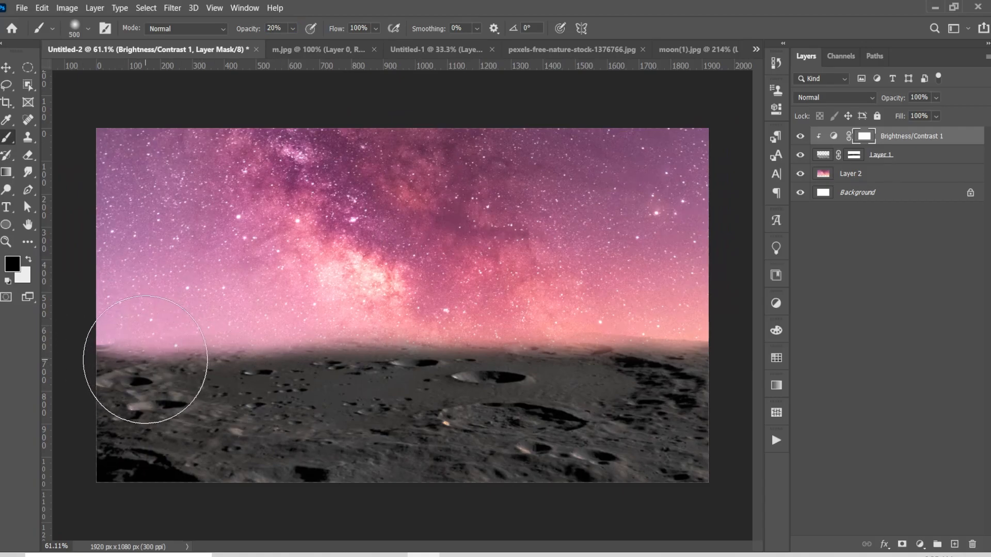
pyautogui.press(']')
pyautogui.moveTo(157, 355)
pyautogui.mouseDown()
pyautogui.moveTo(253, 361)
pyautogui.moveTo(712, 338)
pyautogui.moveTo(217, 351)
pyautogui.moveTo(241, 348)
pyautogui.mouseUp()
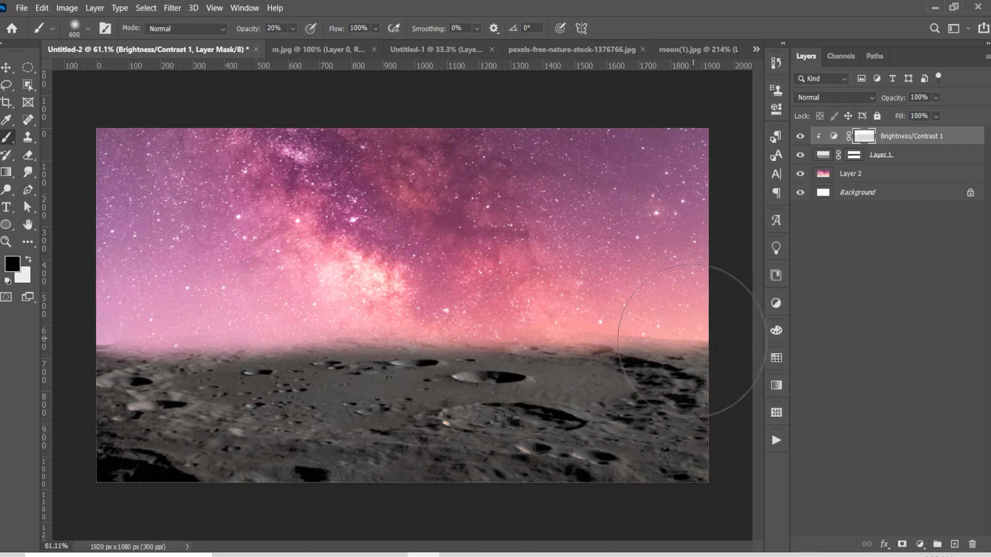
pyautogui.moveTo(668, 344)
pyautogui.mouseDown()
pyautogui.moveTo(98, 366)
pyautogui.moveTo(462, 347)
pyautogui.mouseUp()
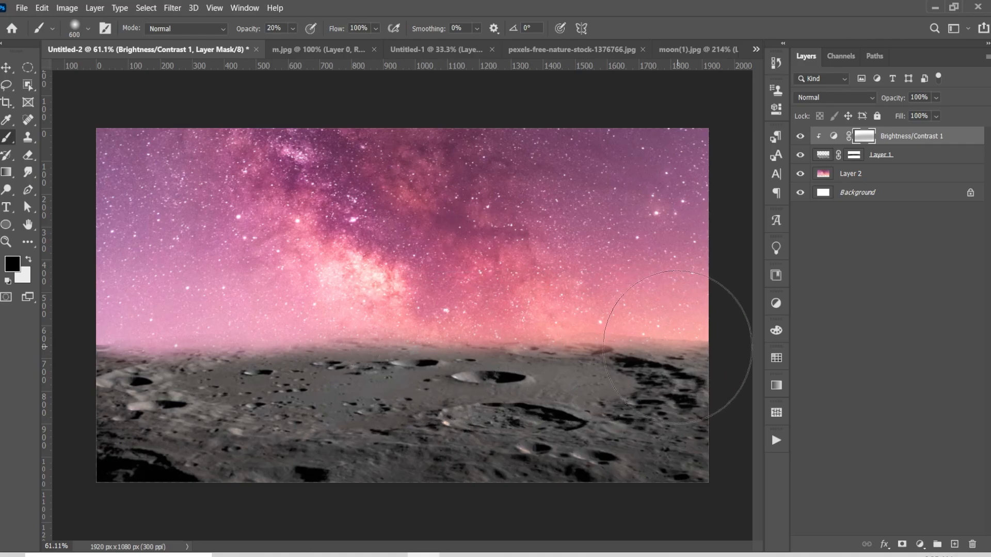
pyautogui.moveTo(678, 353); pyautogui.dragTo(106, 397)
pyautogui.click(6, 67)
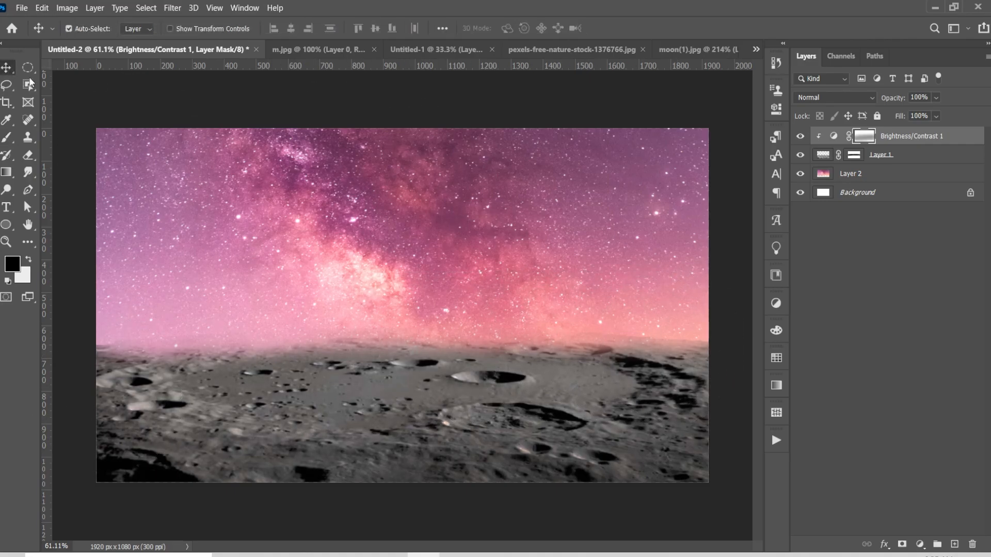
# - Brush black with the size 200 brush on the moon surface layer's mask to soften the horizon's right end, and set brush opacity to 100%
pyautogui.click(851, 157)
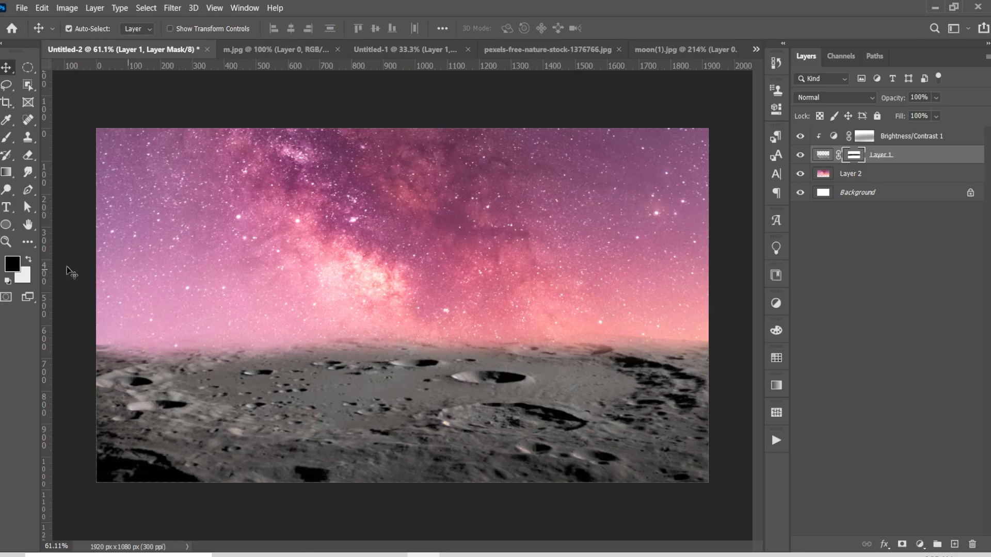
pyautogui.click(6, 137)
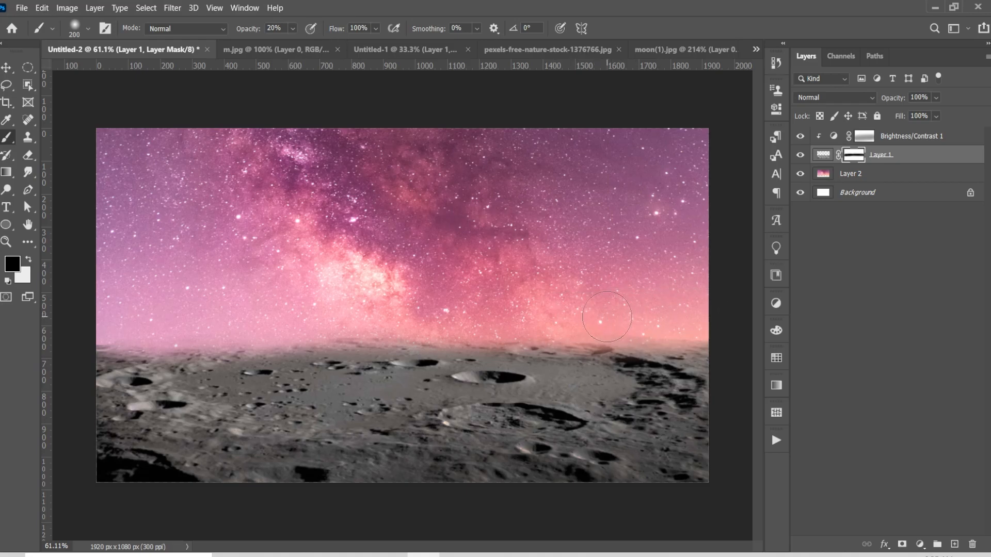
pyautogui.moveTo(609, 318); pyautogui.dragTo(683, 319)
pyautogui.moveTo(249, 31); pyautogui.dragTo(272, 29)
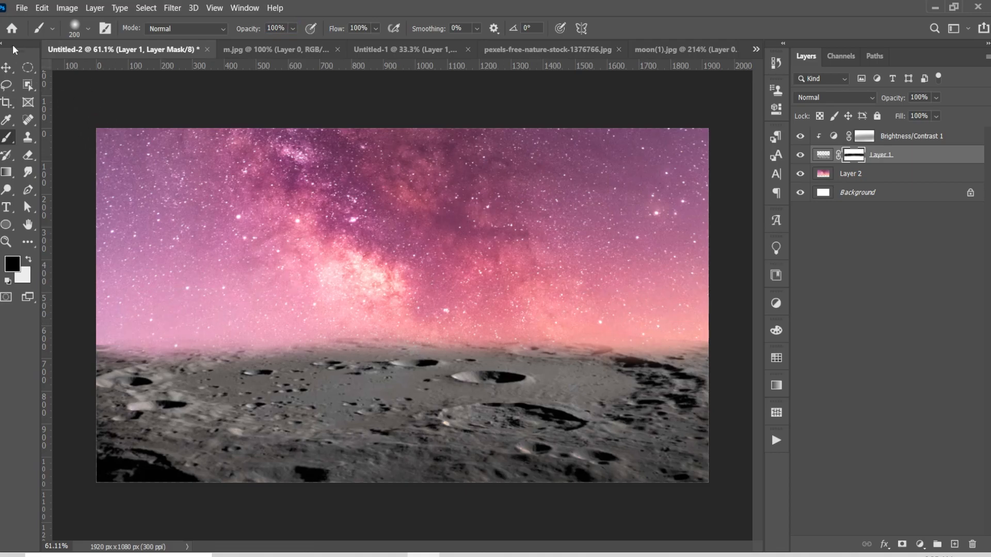
pyautogui.click(7, 67)
pyautogui.scroll(-2, 480, 287)
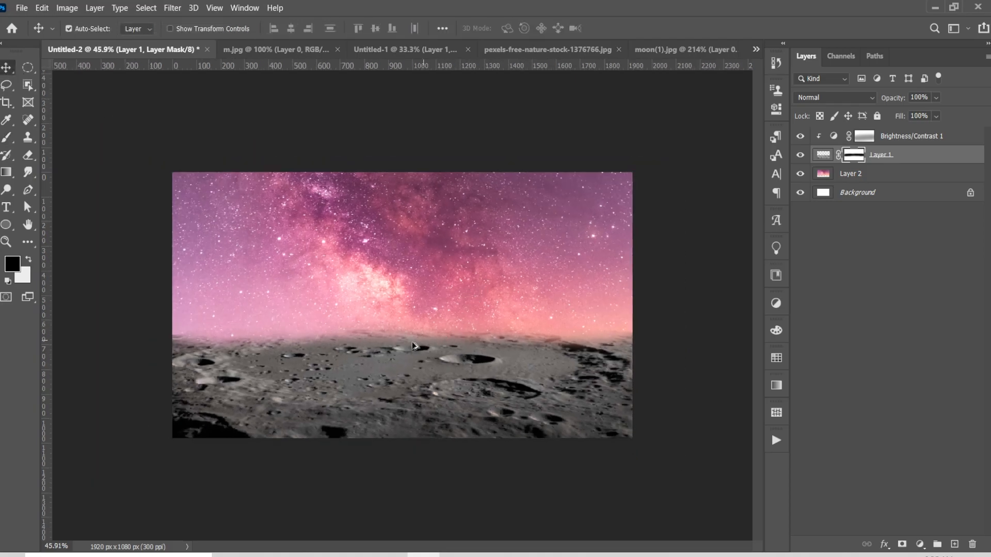
pyautogui.scroll(2, 408, 344)
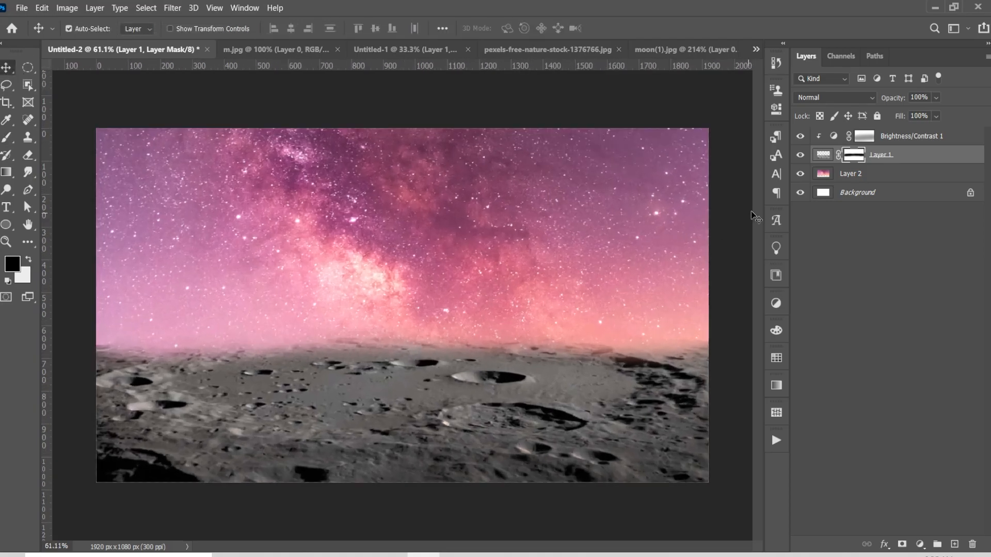
# - Add a Hue/Saturation adjustment clipped to the moon surface layer, with Colorize on, hue 331 and saturation 22
pyautogui.click(920, 543)
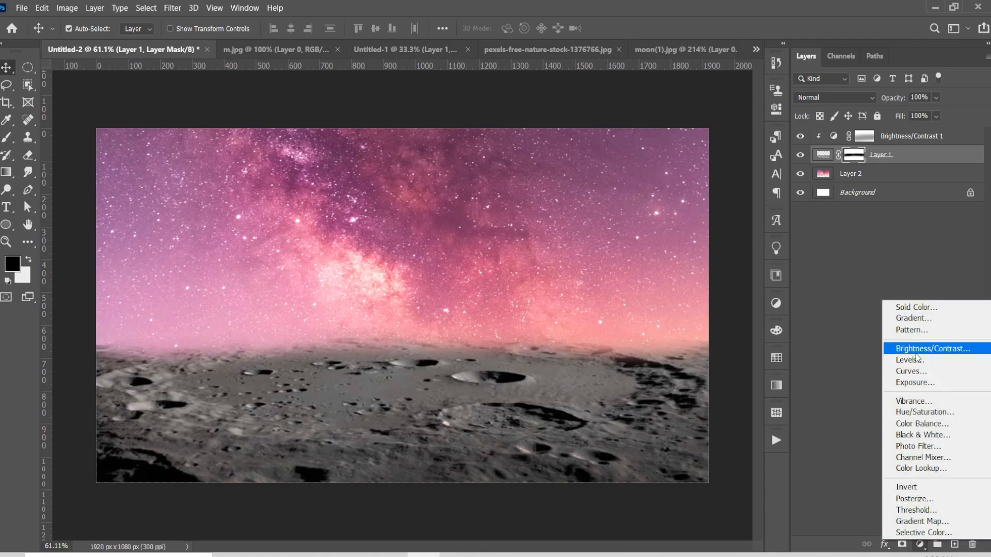
pyautogui.click(917, 412)
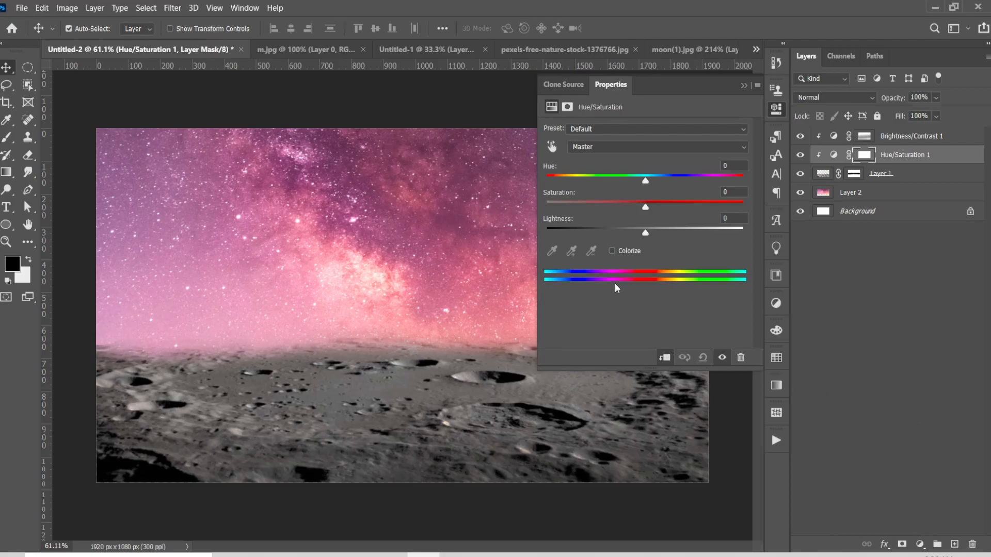
pyautogui.click(613, 251)
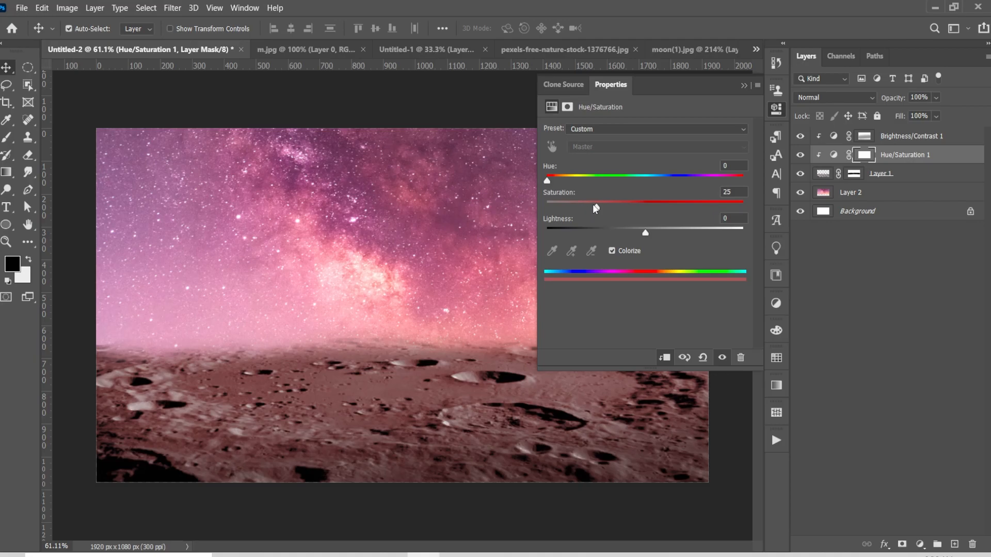
pyautogui.moveTo(596, 207); pyautogui.dragTo(594, 207)
pyautogui.moveTo(549, 182); pyautogui.dragTo(687, 189)
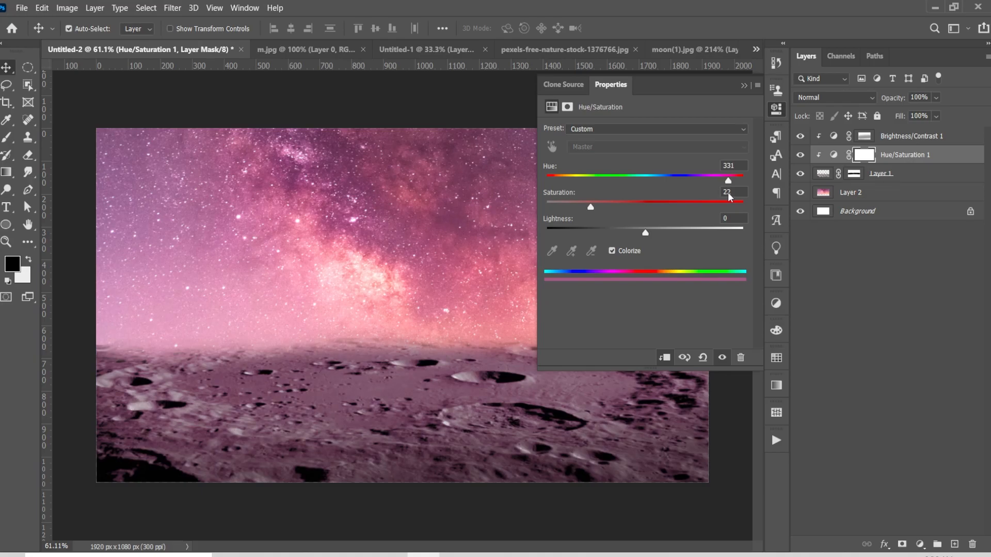
pyautogui.click(746, 86)
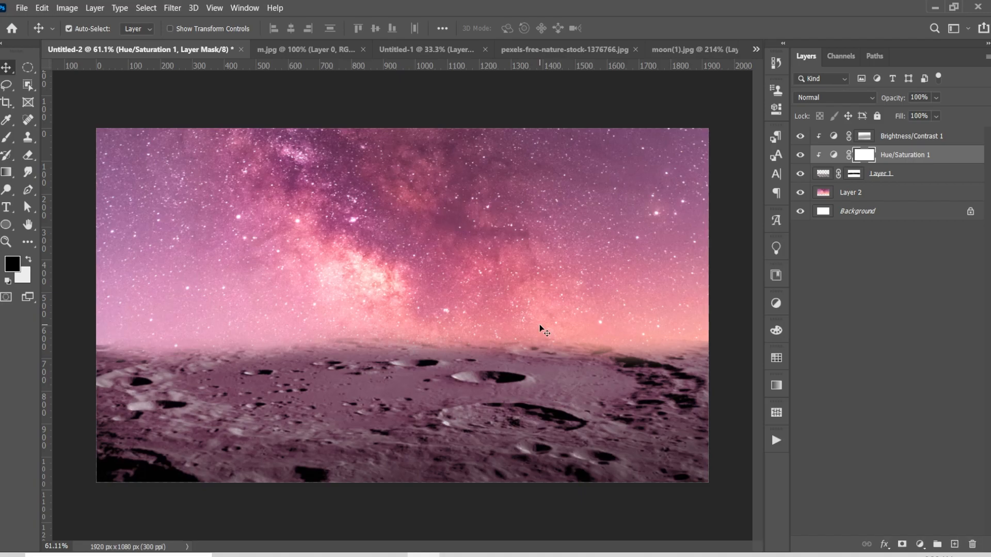
# - Bring the astronaut cut-out into the composite as the topmost layer and release it from the clipping mask
pyautogui.click(440, 51)
pyautogui.moveTo(403, 348); pyautogui.dragTo(401, 392)
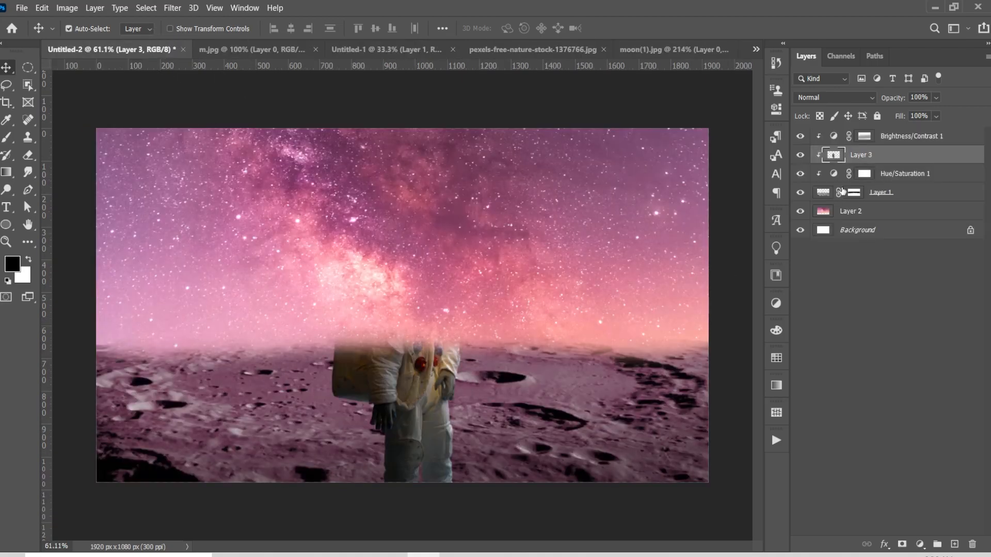
pyautogui.moveTo(872, 158); pyautogui.dragTo(874, 135)
pyautogui.rightClick(875, 133)
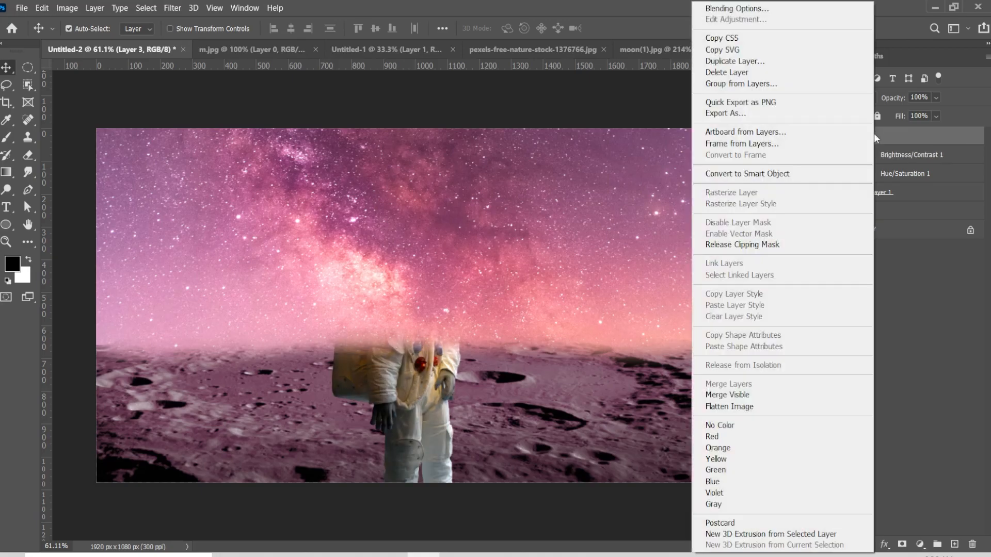
pyautogui.click(827, 244)
pyautogui.moveTo(407, 371); pyautogui.dragTo(379, 311)
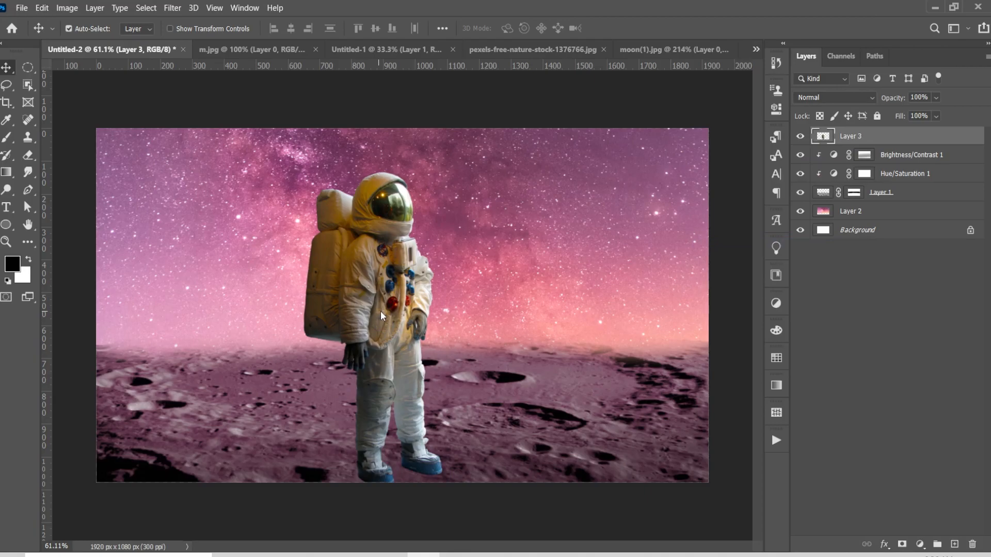
# - Scale the astronaut to about 48.43% and place it standing on the moon surface, left of the image's centre
pyautogui.hotkey('ctrl', 't')
pyautogui.moveTo(441, 172); pyautogui.dragTo(416, 241)
pyautogui.moveTo(408, 281); pyautogui.dragTo(315, 266)
pyautogui.moveTo(317, 227); pyautogui.dragTo(308, 236)
pyautogui.moveTo(276, 312); pyautogui.dragTo(294, 335)
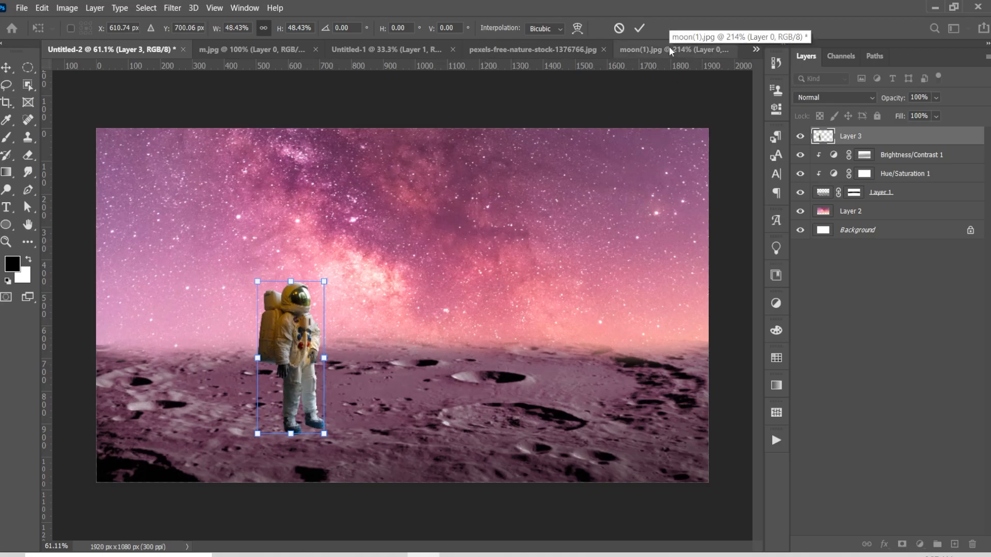
pyautogui.click(643, 24)
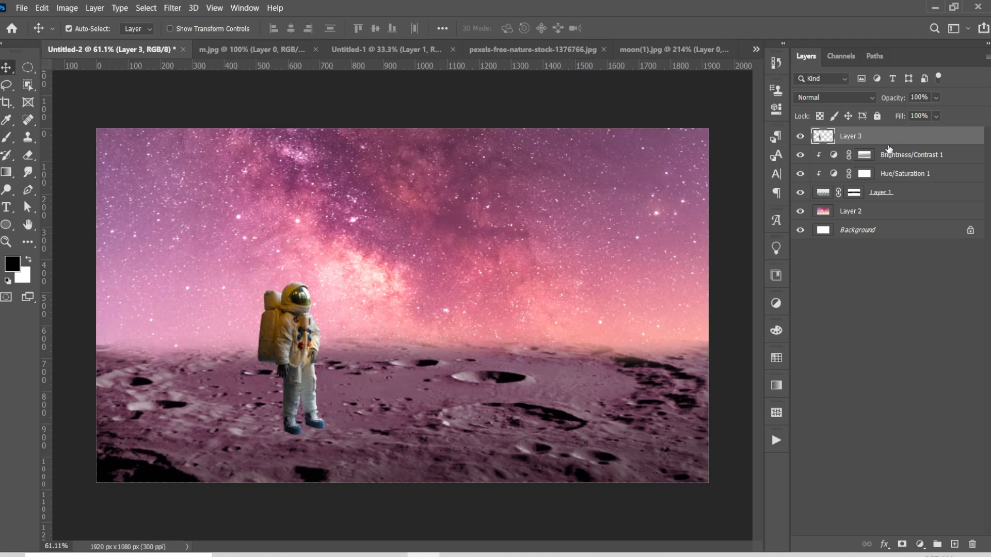
# - Duplicate the astronaut layer and move the copy below the original
pyautogui.hotkey('ctrl', 'j')
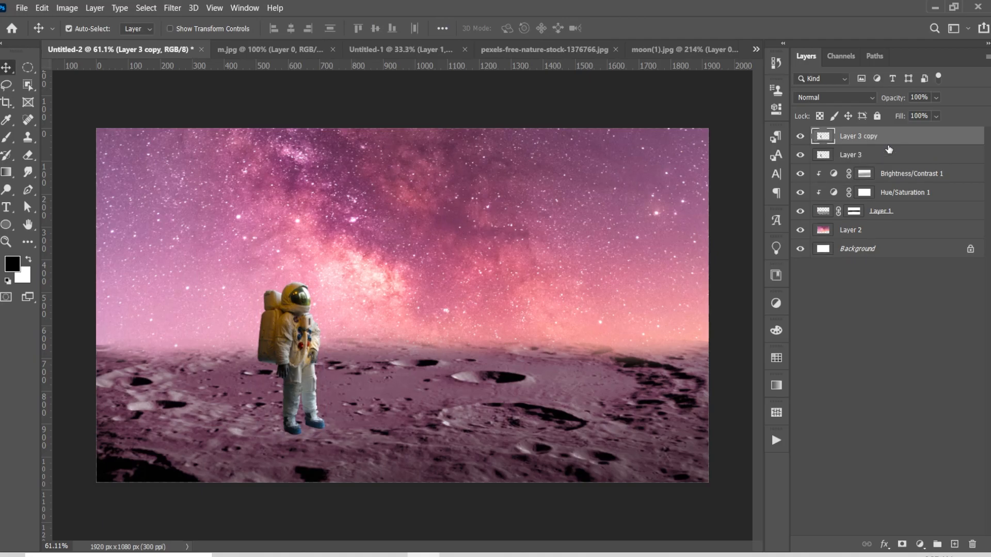
pyautogui.moveTo(891, 138); pyautogui.dragTo(897, 163)
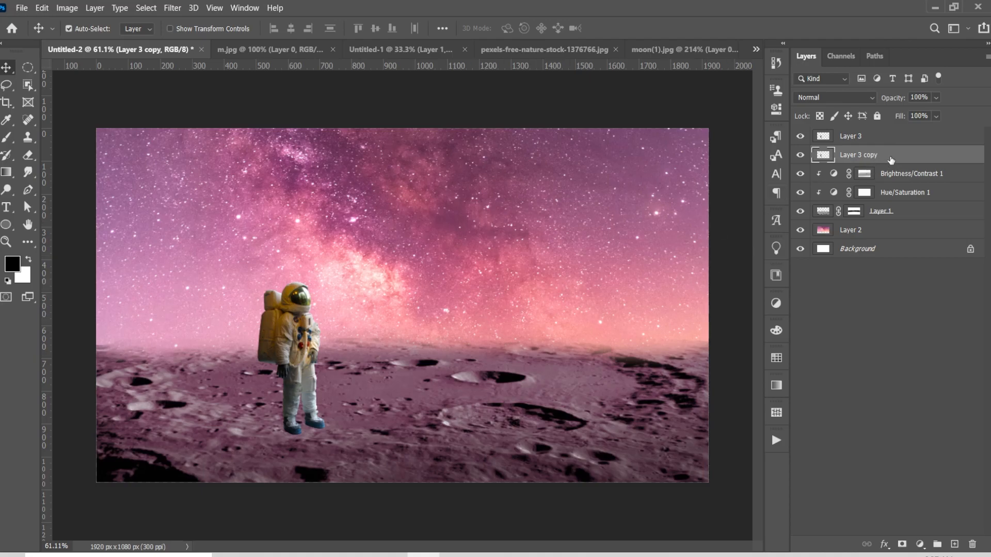
pyautogui.click(920, 544)
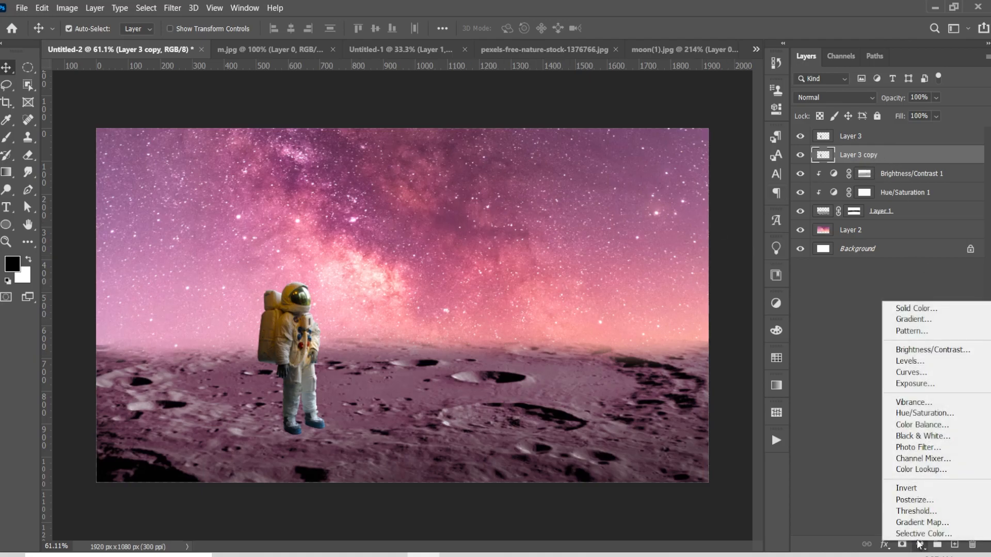
pyautogui.click(924, 153)
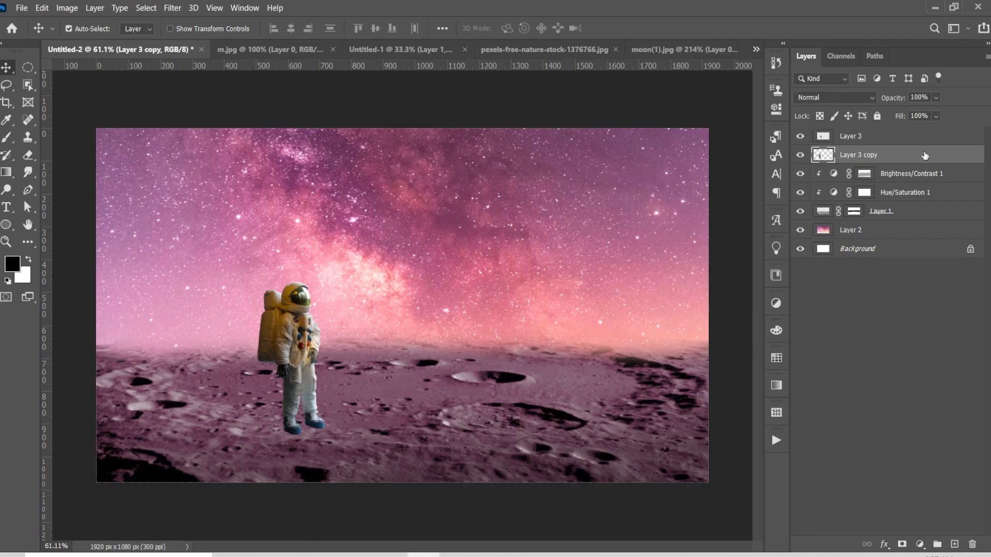
# - Apply a black Color Overlay in Normal mode at 100% opacity to the lower astronaut copy
pyautogui.doubleClick(923, 155)
pyautogui.moveTo(667, 230); pyautogui.dragTo(768, 165)
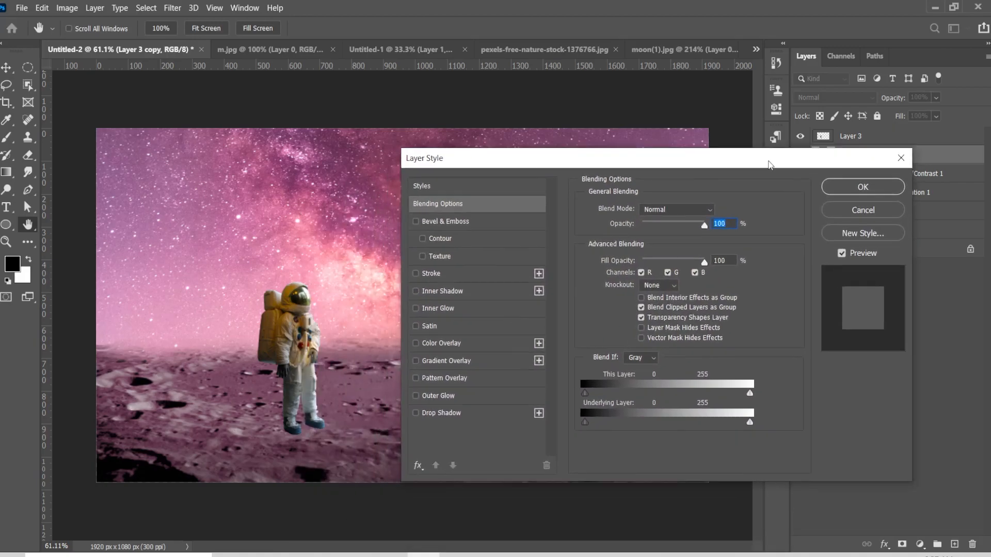
pyautogui.click(487, 345)
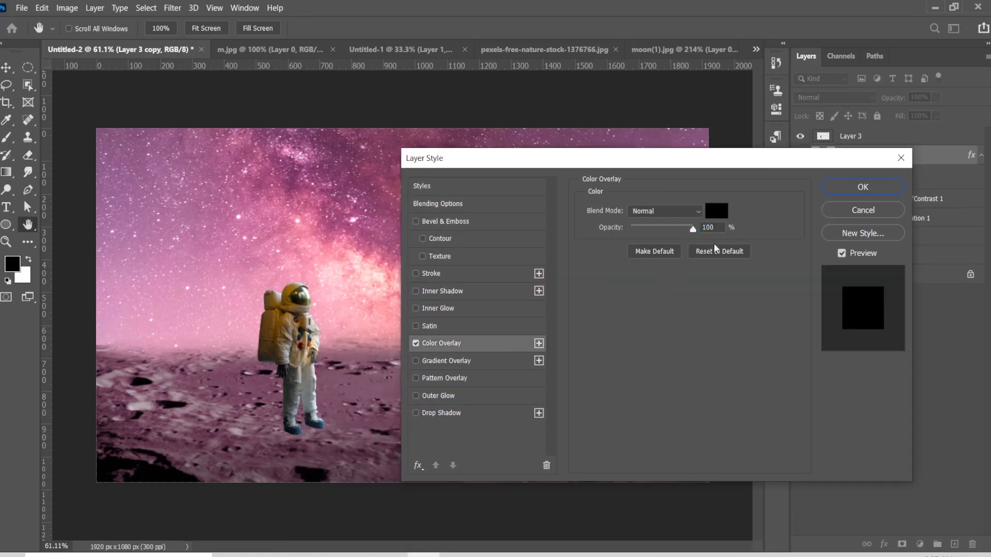
pyautogui.click(845, 189)
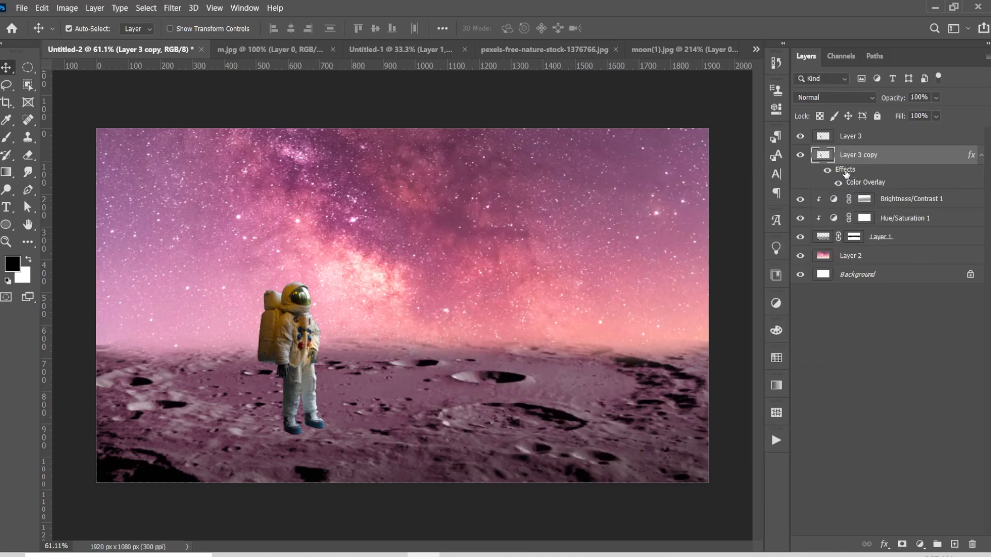
# - Distort the black astronaut copy into a flat shadow stretching from the feet toward the lower left of the moon surface
pyautogui.hotkey('ctrl', 't')
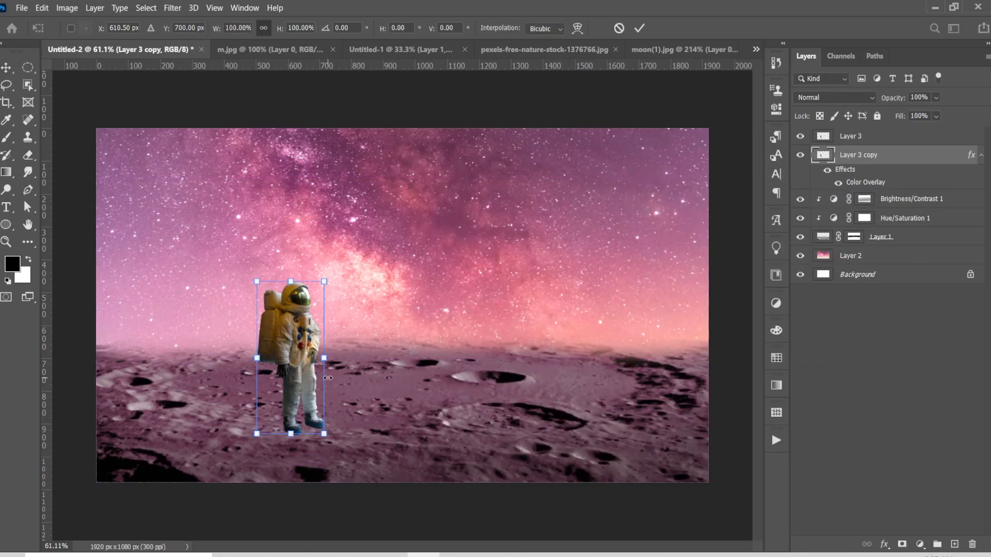
pyautogui.rightClick(306, 359)
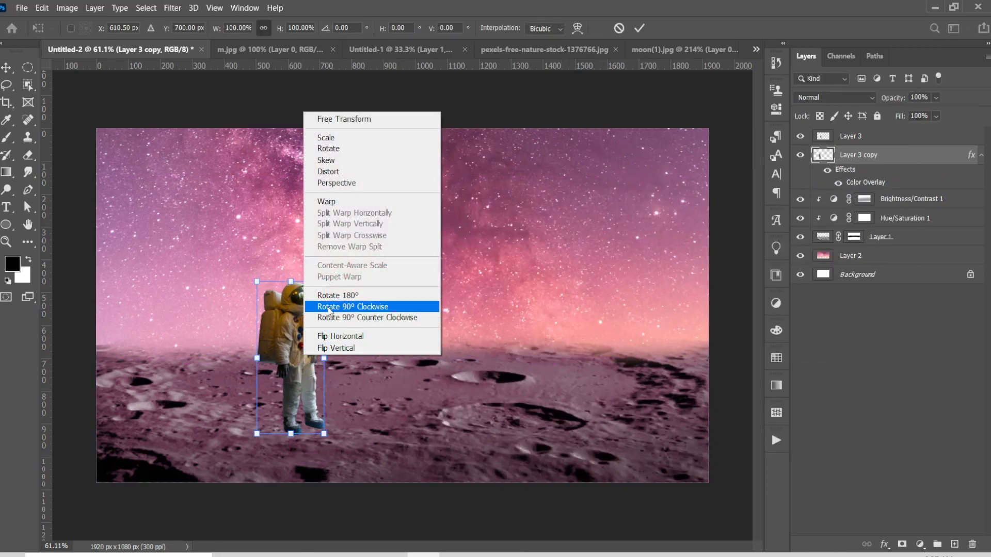
pyautogui.click(347, 172)
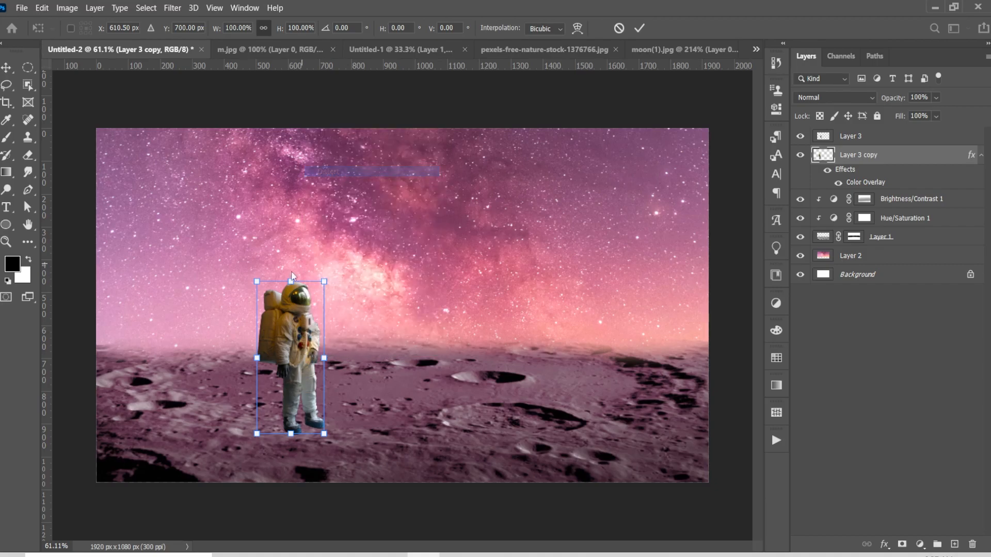
pyautogui.moveTo(290, 281); pyautogui.dragTo(172, 471)
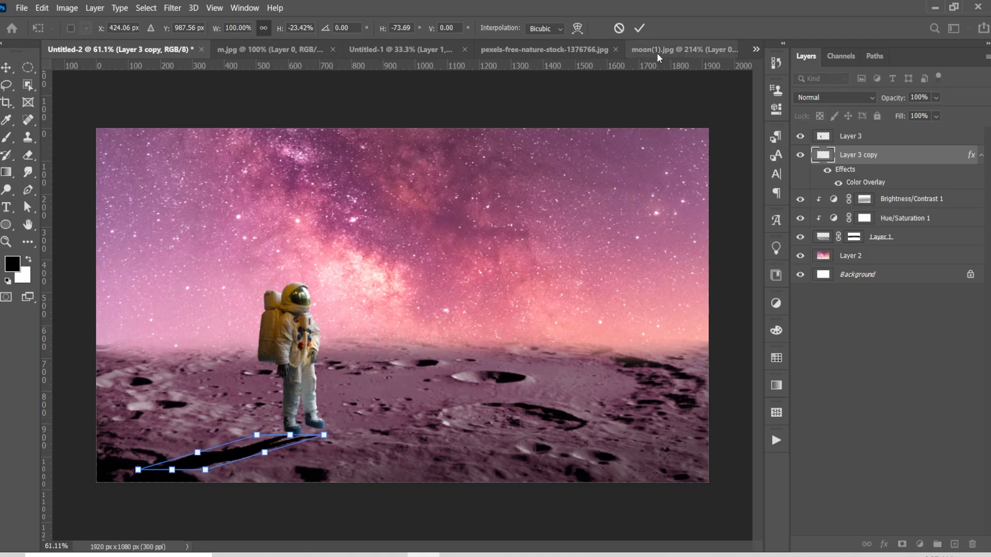
pyautogui.click(640, 27)
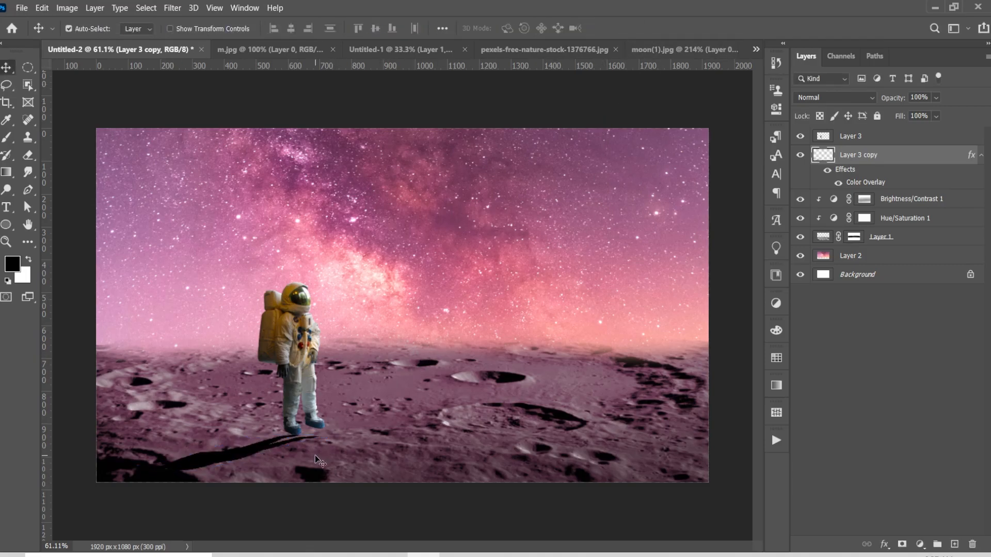
# - Distort the shadow's upper right corner so that it meets the astronaut's feet
pyautogui.scroll(5, 316, 456)
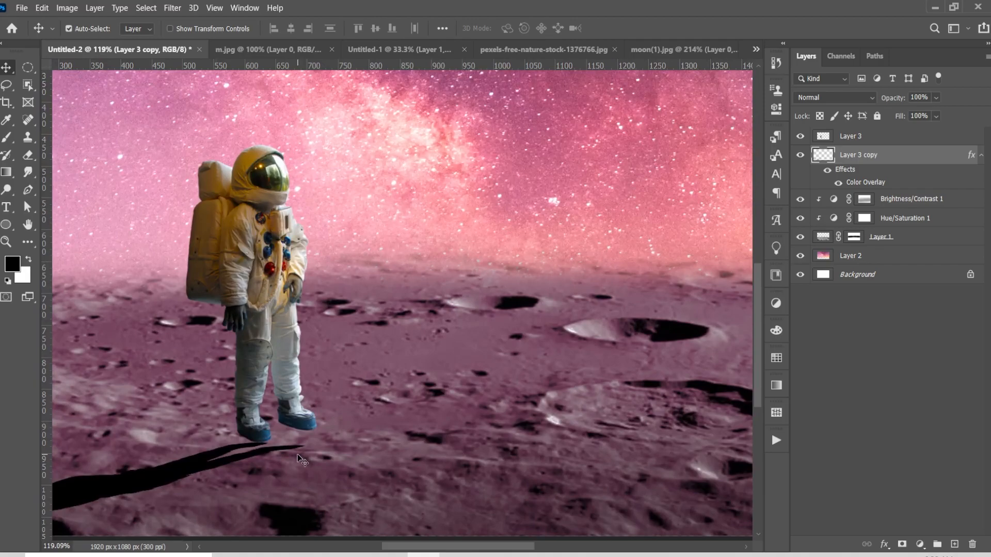
pyautogui.hotkey('ctrl', 't')
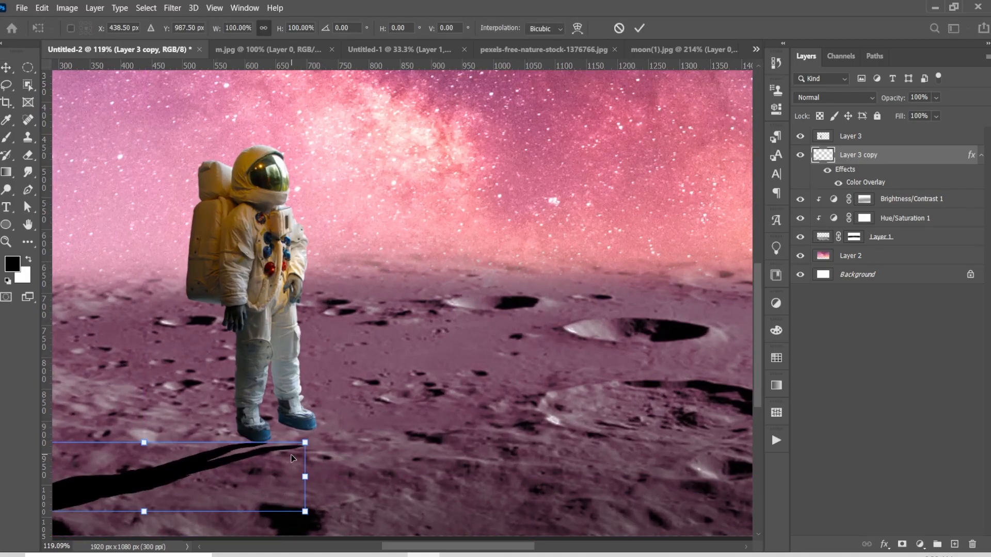
pyautogui.rightClick(291, 454)
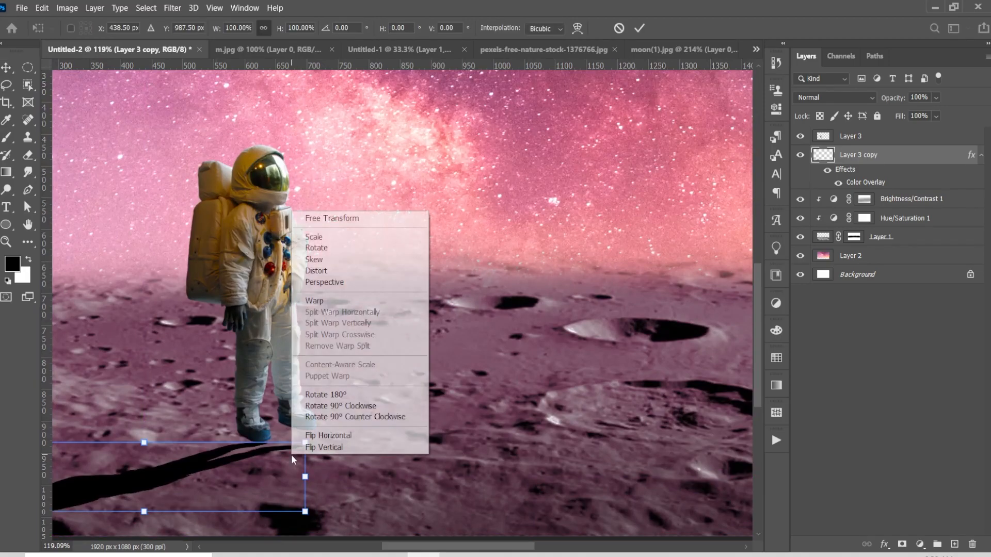
pyautogui.click(341, 273)
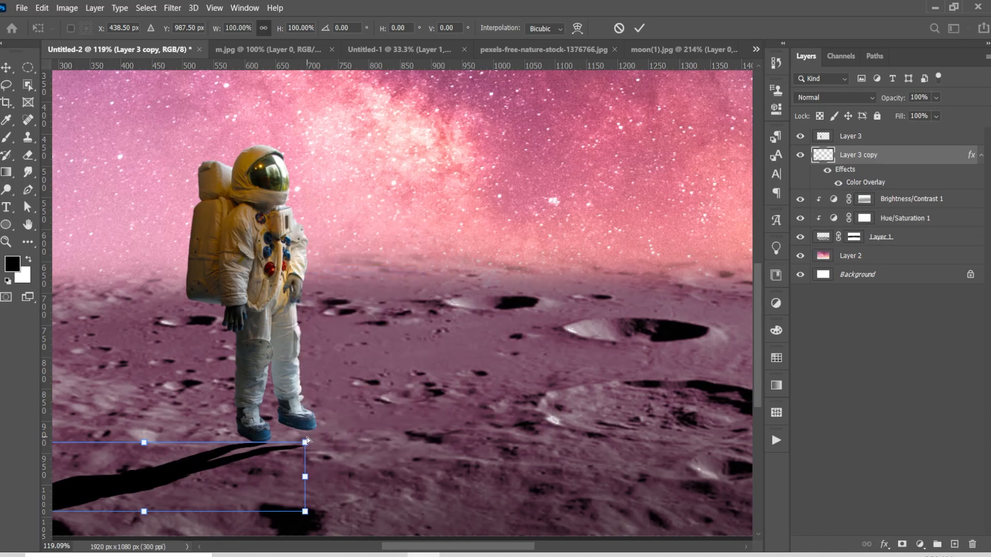
pyautogui.moveTo(305, 443); pyautogui.dragTo(316, 426)
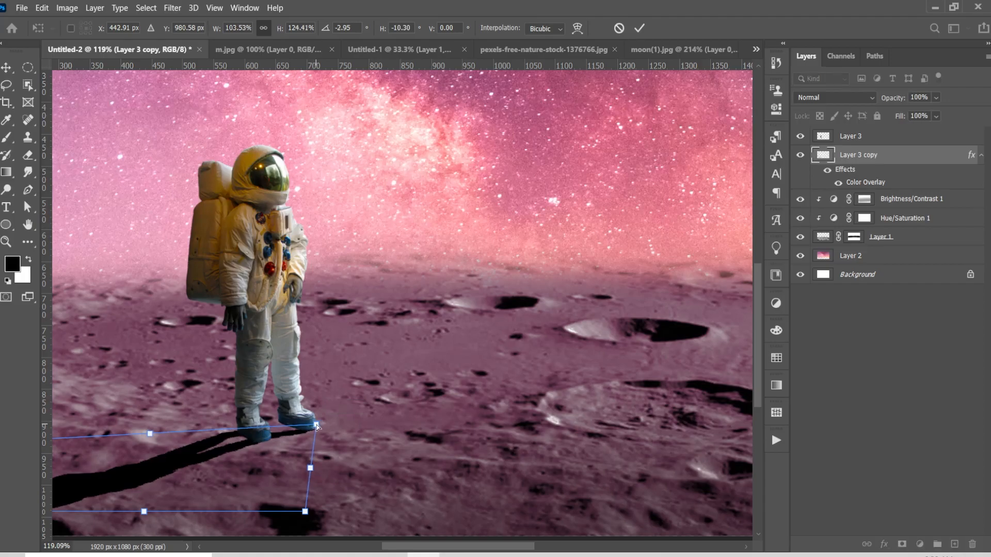
pyautogui.click(639, 28)
pyautogui.hotkey('ctrl', '0')
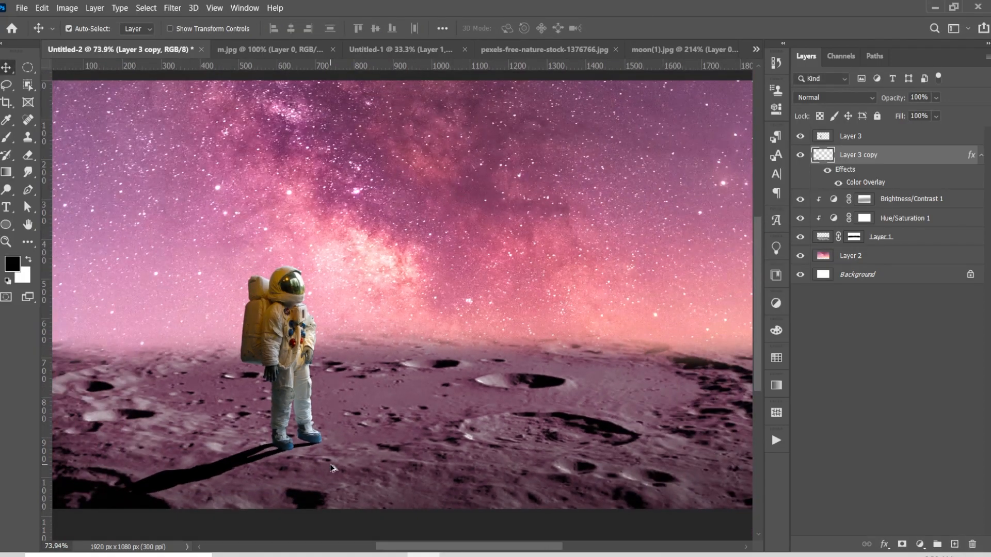
# - Paint black with a 20 px brush on the shadow layer to fill the gap between the legs and join the shadow to the feet
pyautogui.scroll(3, 331, 467)
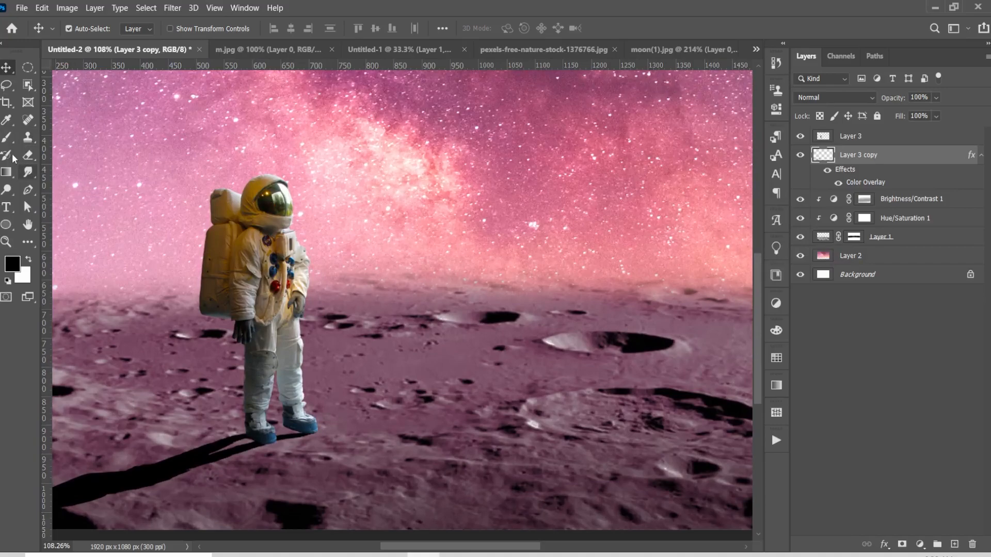
pyautogui.click(7, 138)
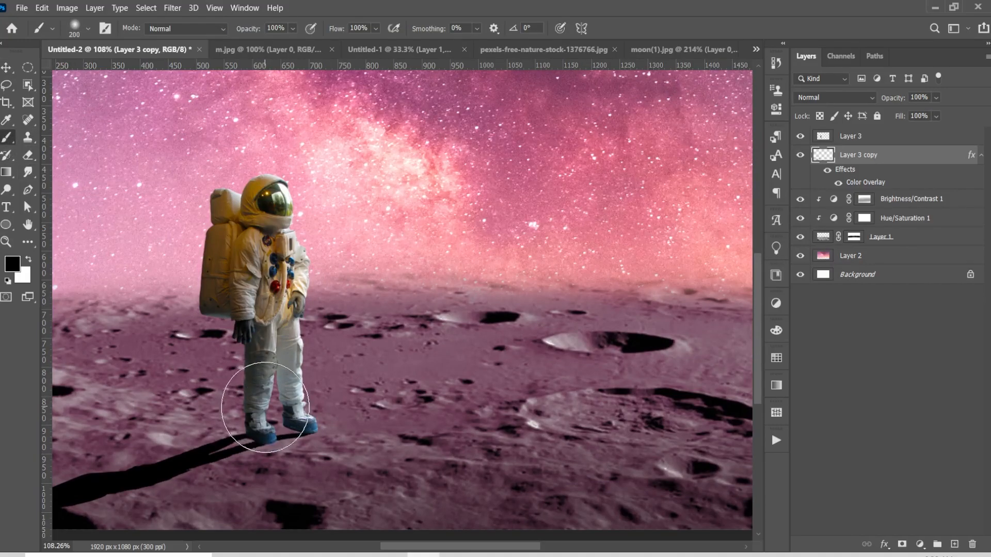
pyautogui.scroll(2, 284, 416)
pyautogui.press('[')
pyautogui.press('[')
pyautogui.press('[')
pyautogui.press('[')
pyautogui.press('[')
pyautogui.press('[')
pyautogui.press('[')
pyautogui.press('[')
pyautogui.press('[')
pyautogui.press('[')
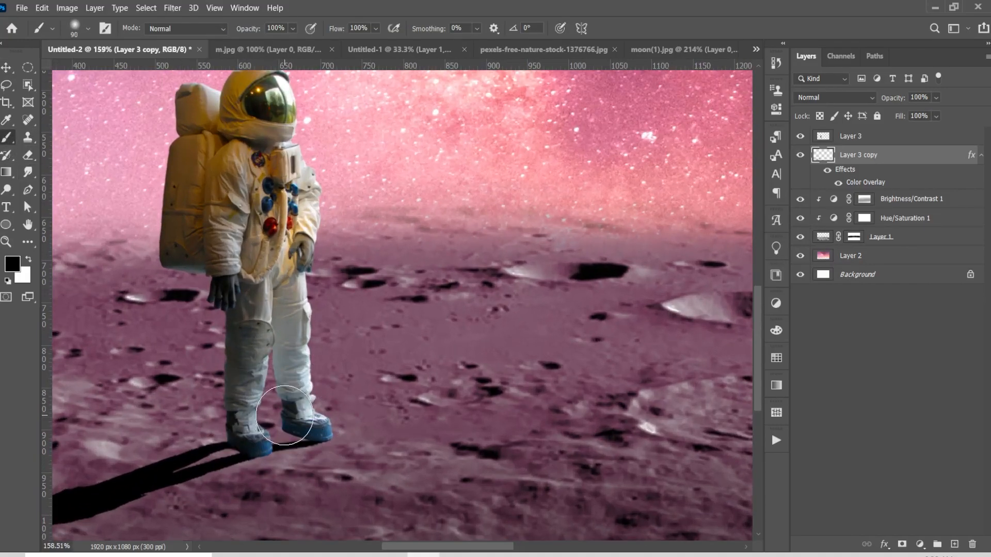
pyautogui.press('[')
pyautogui.press('[')
pyautogui.moveTo(188, 466)
pyautogui.mouseDown()
pyautogui.moveTo(175, 471)
pyautogui.moveTo(239, 448)
pyautogui.mouseUp()
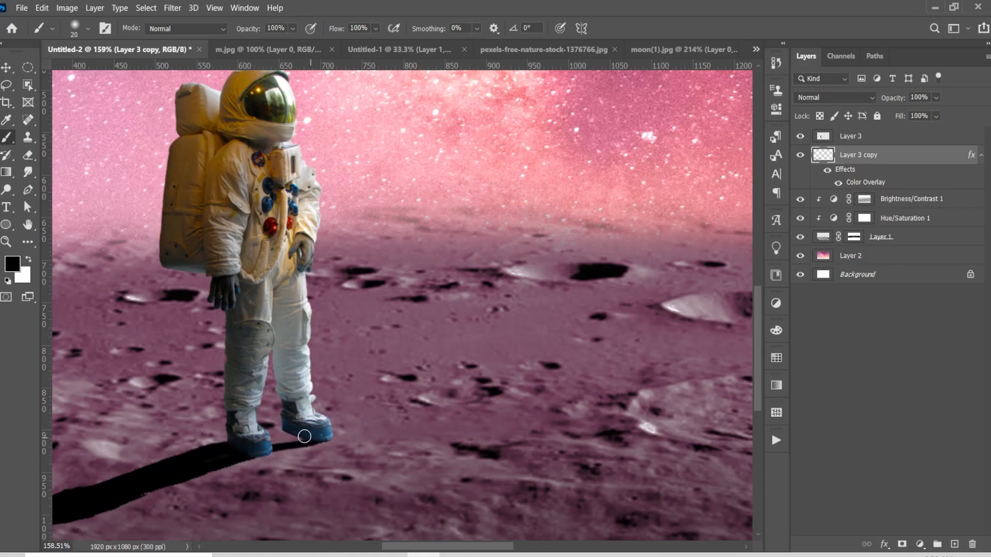
pyautogui.moveTo(288, 431)
pyautogui.mouseDown()
pyautogui.moveTo(265, 438)
pyautogui.moveTo(283, 436)
pyautogui.moveTo(269, 443)
pyautogui.moveTo(288, 438)
pyautogui.mouseUp()
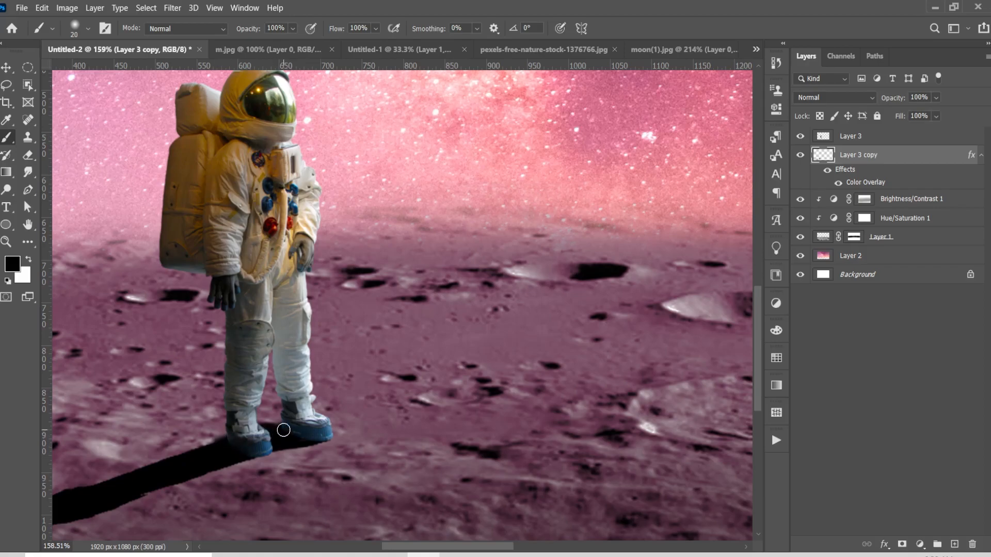
pyautogui.scroll(-5, 293, 432)
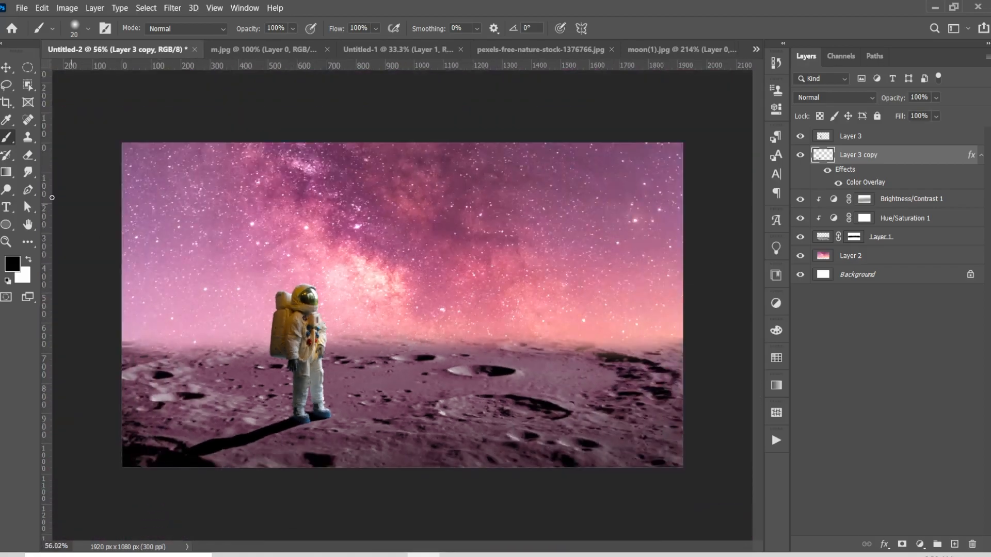
# - Add a layer mask to the shadow layer and fade the shadow's far end with linear Foreground to Transparent gradients in black
pyautogui.click(7, 67)
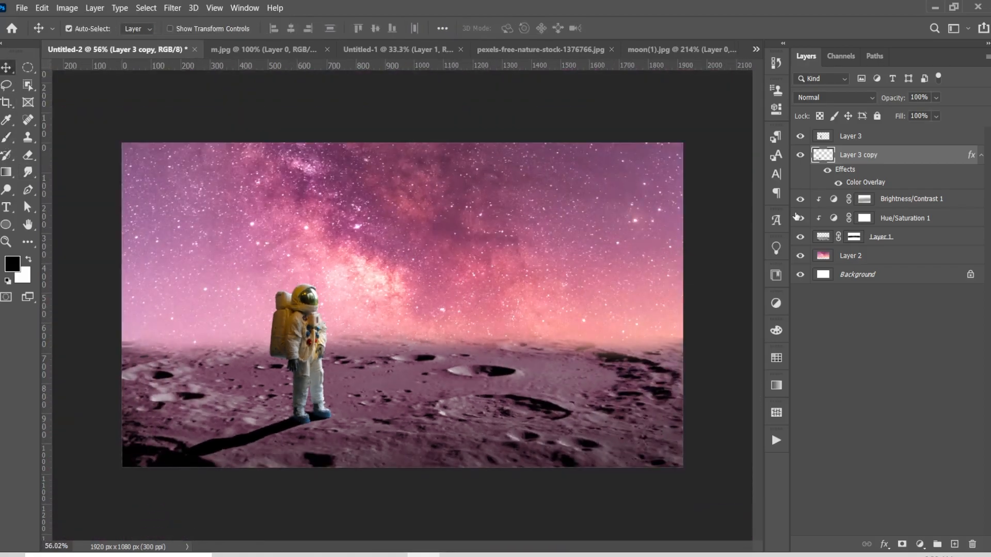
pyautogui.click(901, 544)
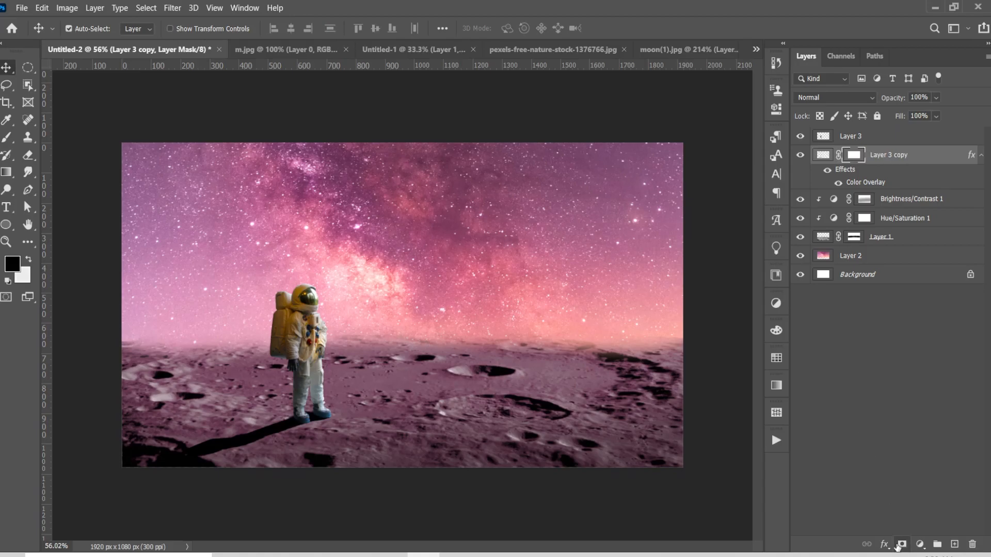
pyautogui.click(7, 172)
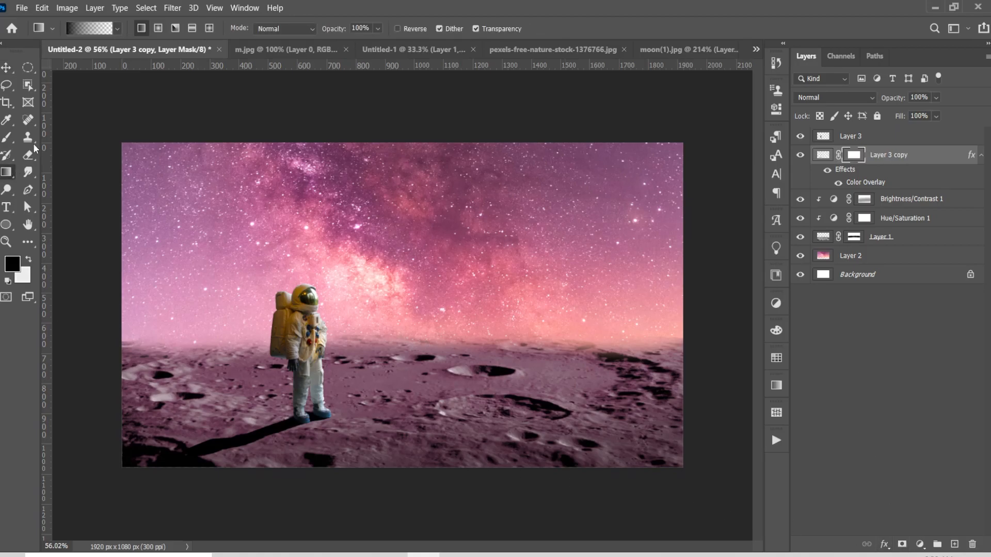
pyautogui.click(94, 27)
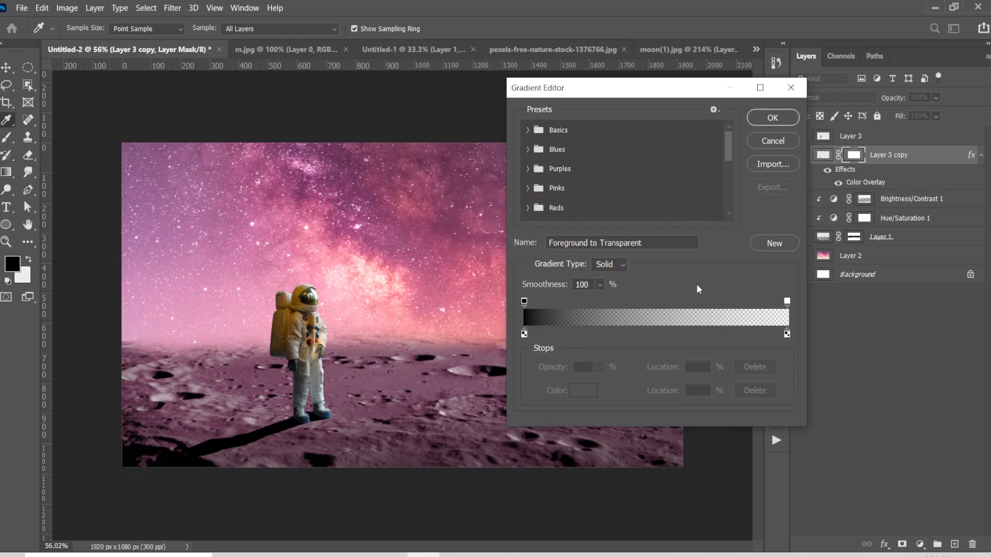
pyautogui.click(772, 118)
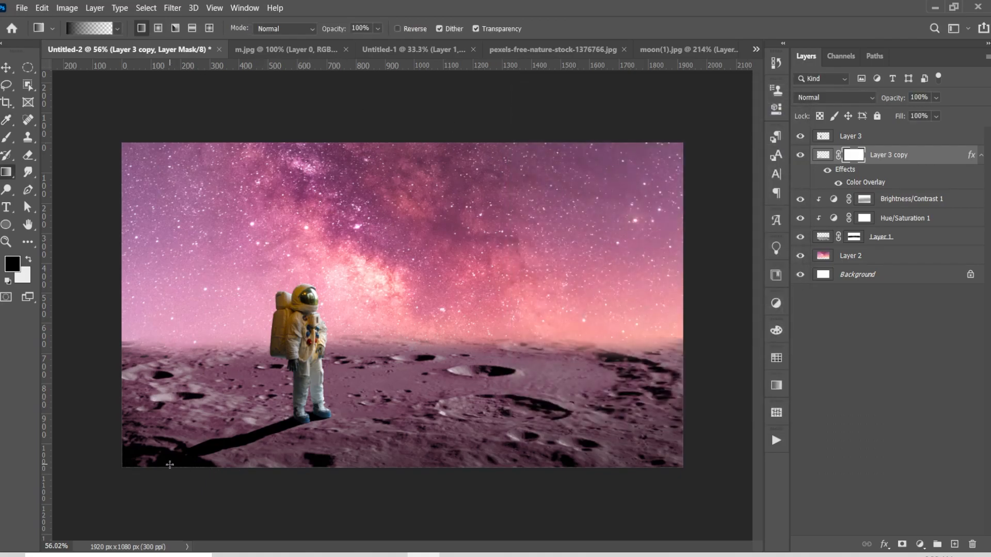
pyautogui.moveTo(157, 465); pyautogui.dragTo(347, 405)
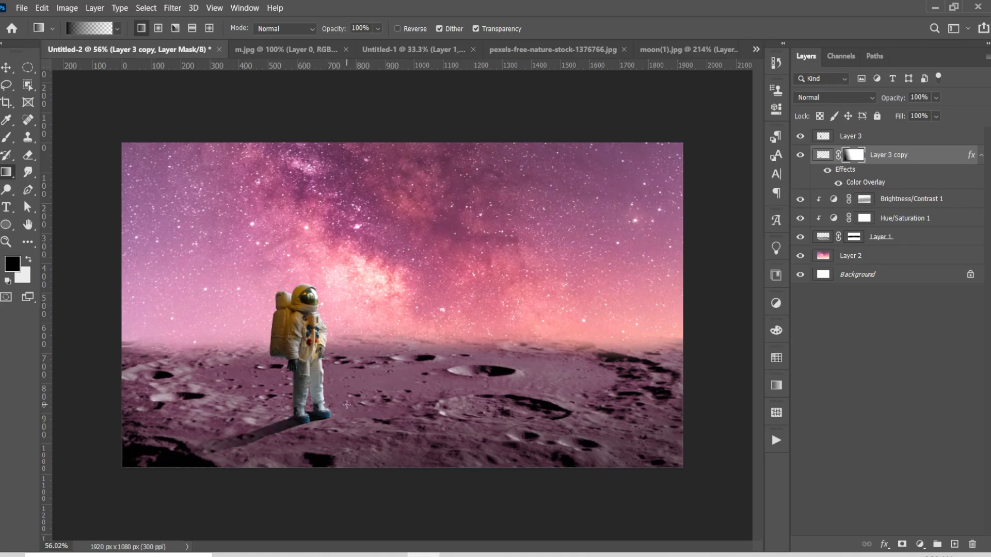
pyautogui.hotkey('ctrl', 'z')
pyautogui.moveTo(146, 469); pyautogui.dragTo(289, 422)
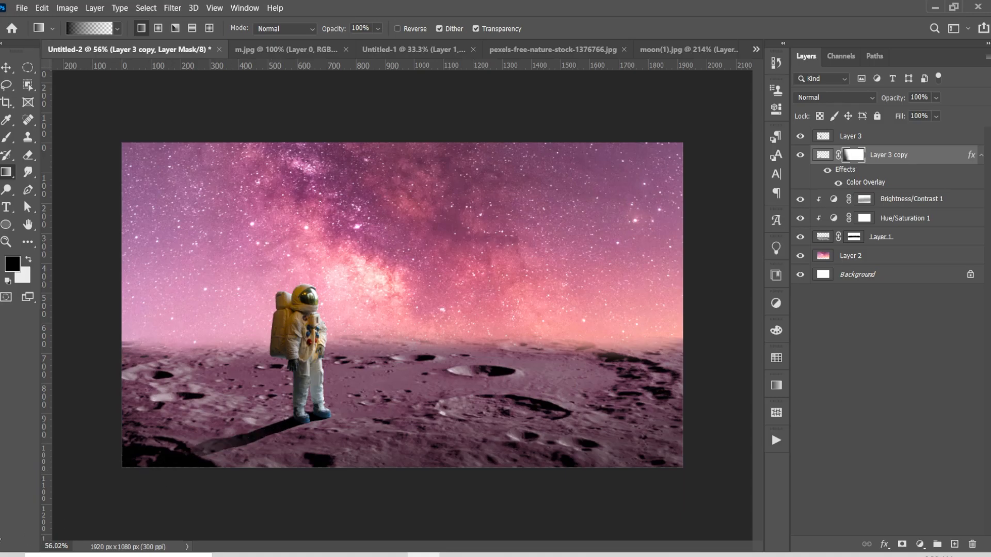
pyautogui.moveTo(167, 461); pyautogui.dragTo(274, 429)
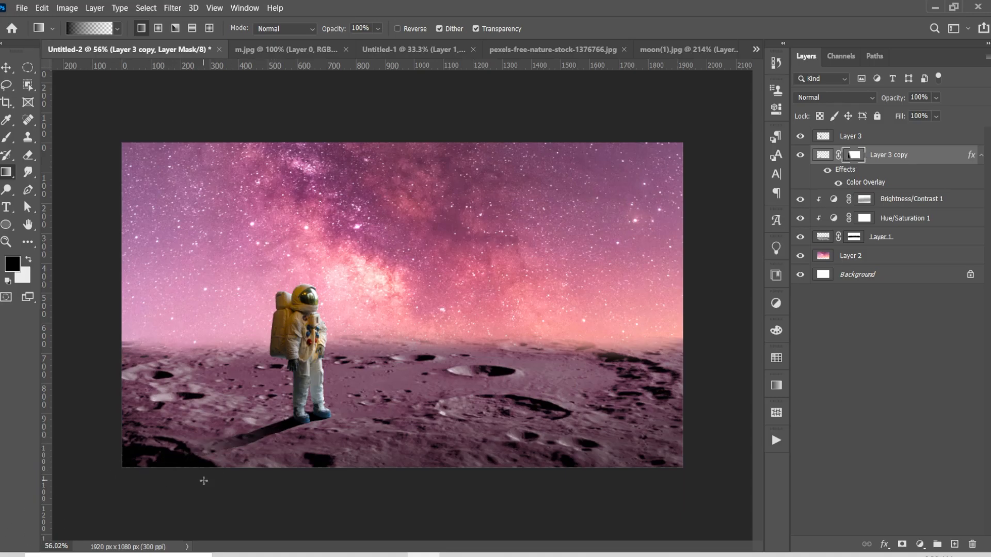
pyautogui.click(5, 69)
# - Lower the opacity of the shadow layer to 71%
pyautogui.scroll(1, 499, 443)
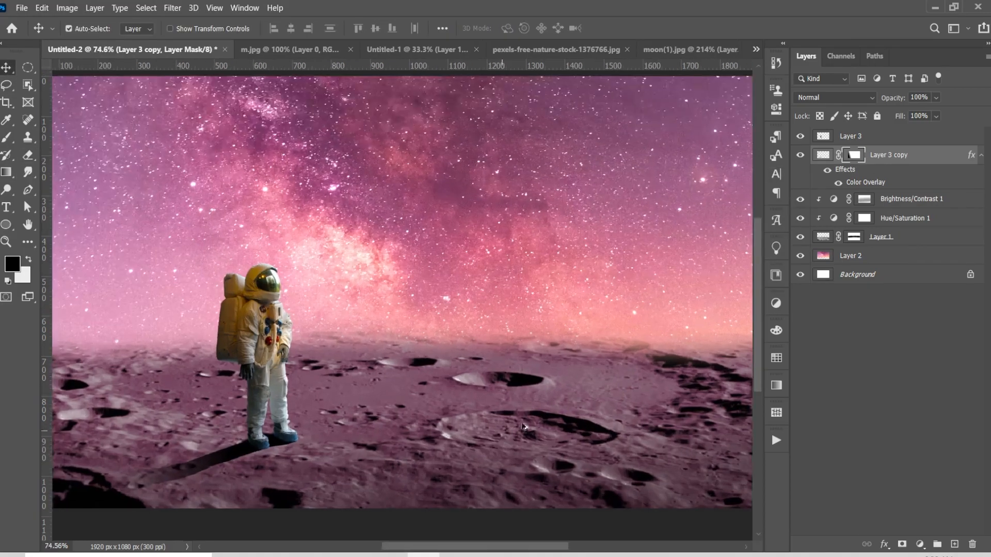
pyautogui.click(936, 97)
pyautogui.moveTo(940, 111); pyautogui.dragTo(937, 117)
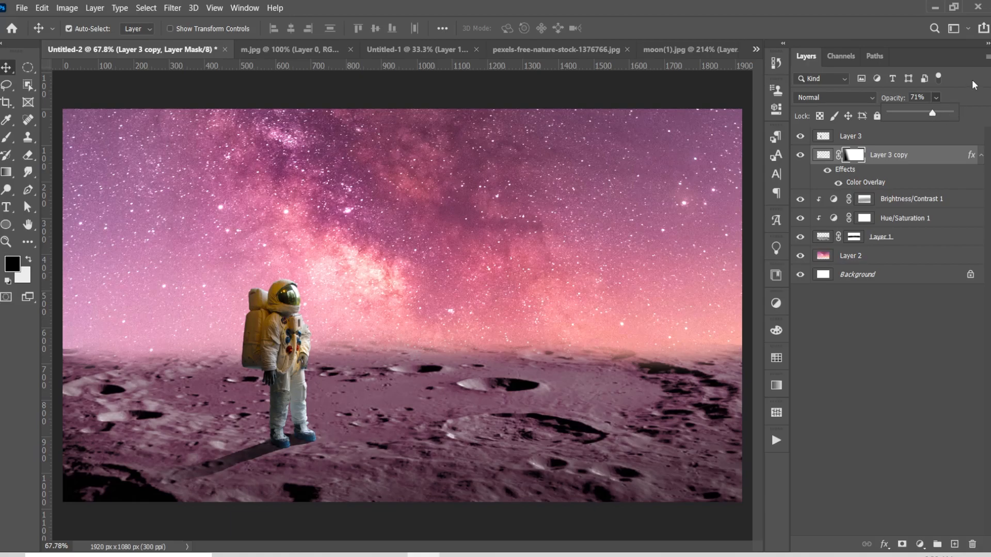
pyautogui.scroll(-2, 344, 417)
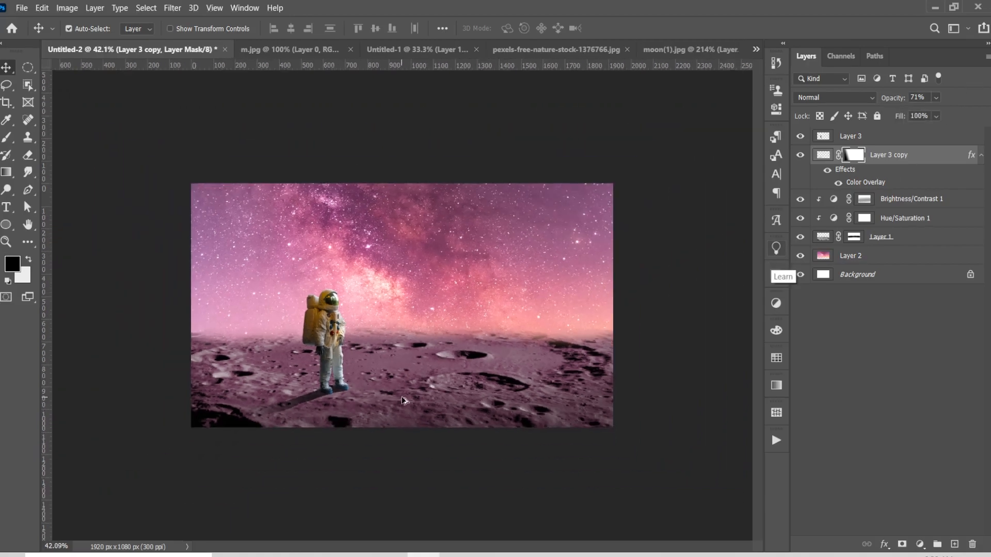
pyautogui.scroll(2, 401, 397)
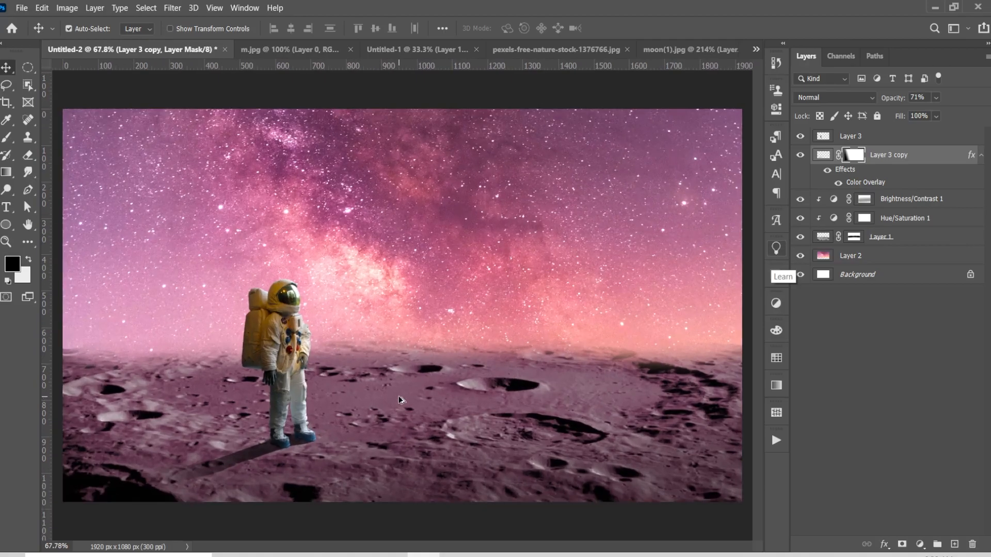
# - Add a Hue/Saturation adjustment layer above the astronaut and clip it to the astronaut layer
pyautogui.click(854, 138)
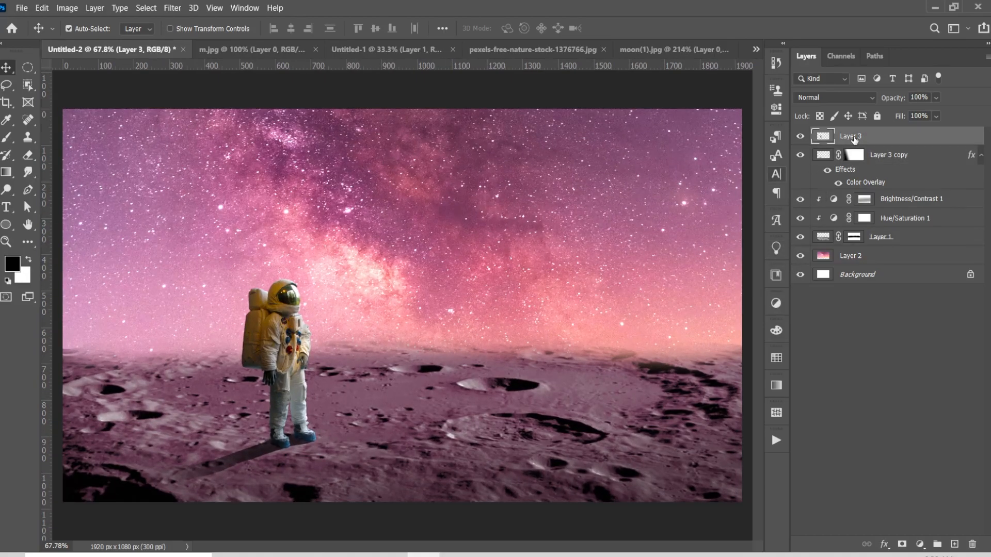
pyautogui.click(920, 545)
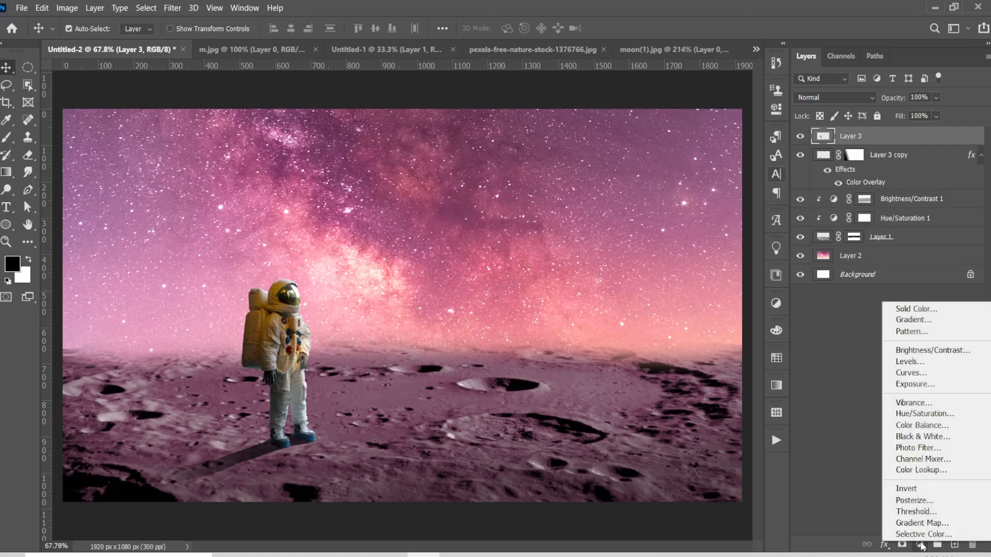
pyautogui.click(946, 413)
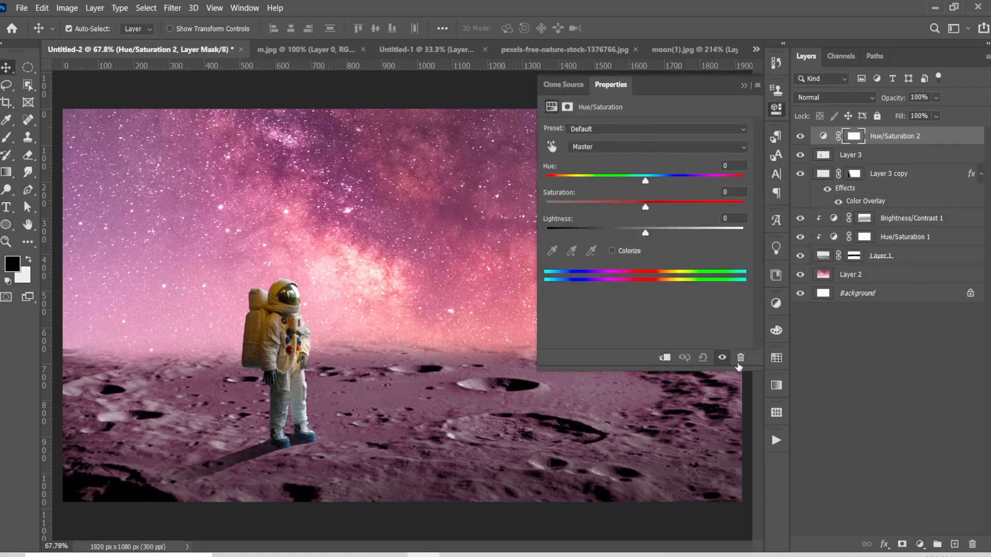
pyautogui.click(664, 359)
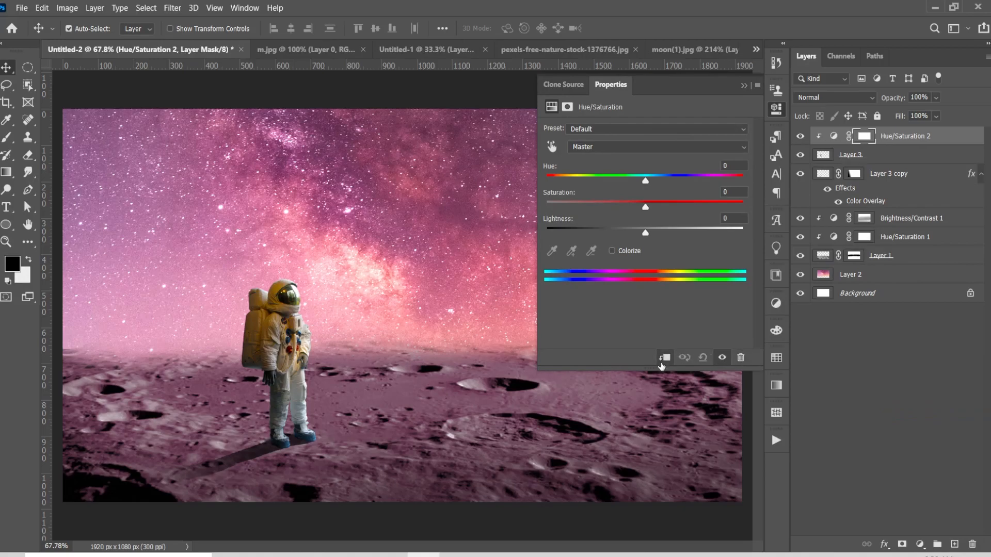
# - Colorize the astronaut pink with Hue 328 and slightly raise the adjustment's Saturation
pyautogui.click(608, 250)
pyautogui.moveTo(672, 186); pyautogui.dragTo(717, 185)
pyautogui.moveTo(723, 184); pyautogui.dragTo(727, 186)
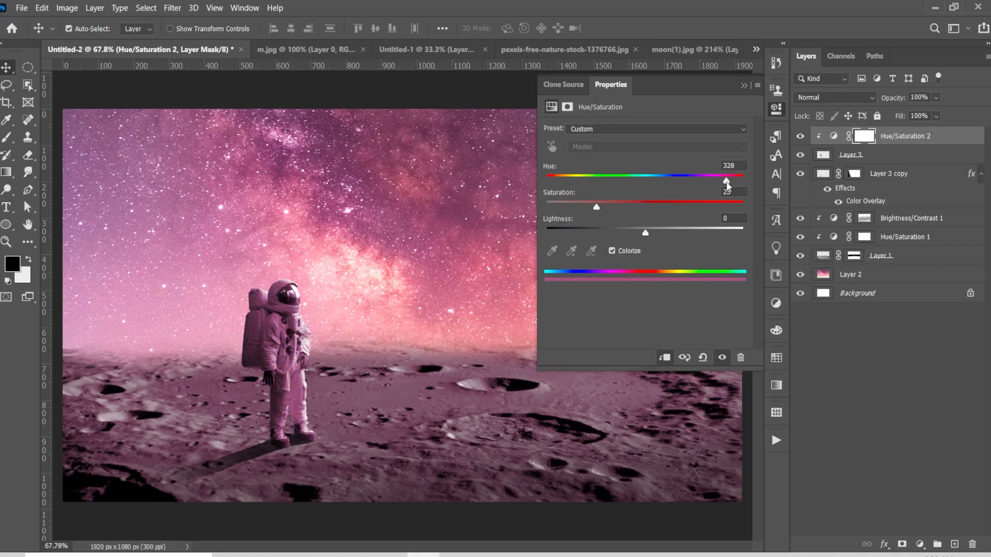
pyautogui.moveTo(598, 205); pyautogui.dragTo(608, 207)
pyautogui.click(743, 86)
pyautogui.scroll(-3, 592, 316)
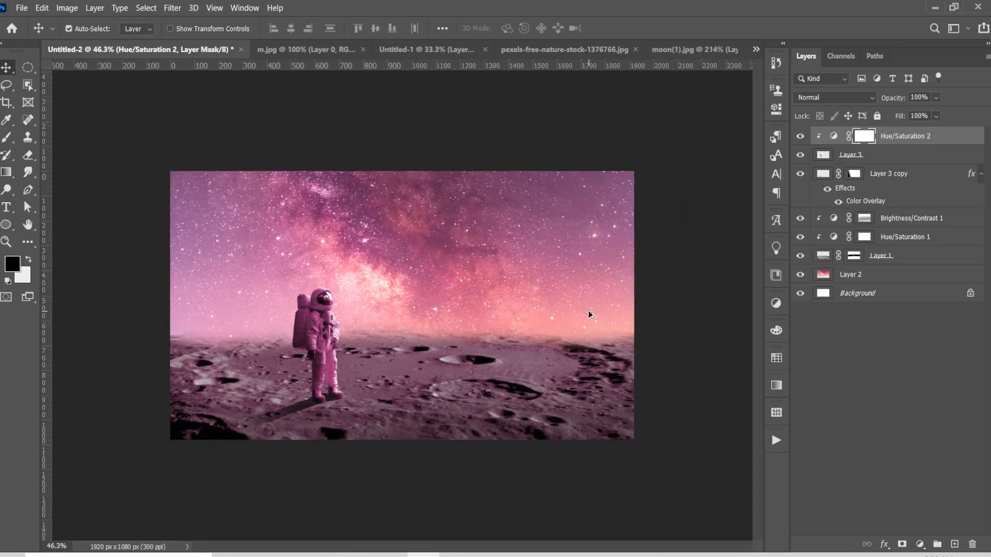
pyautogui.scroll(3, 586, 315)
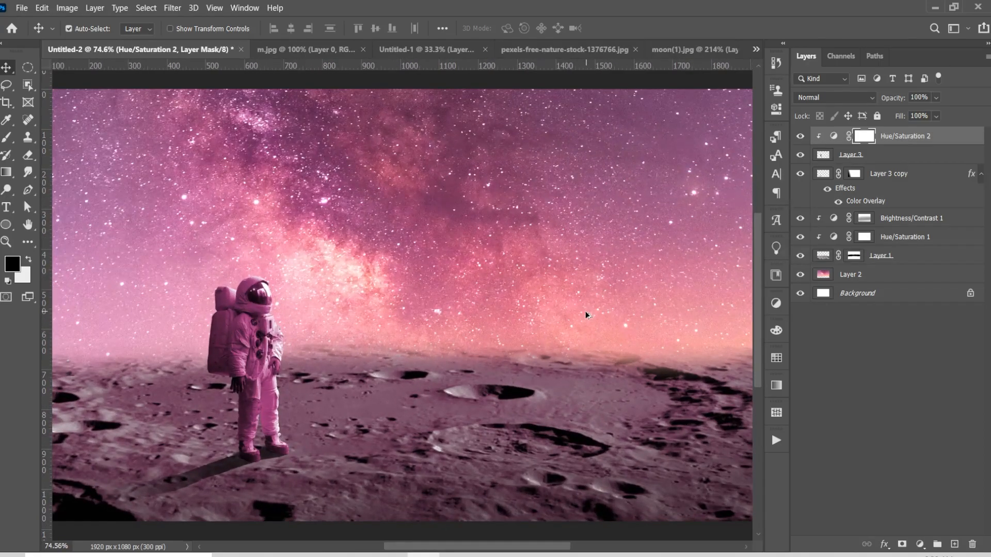
pyautogui.scroll(-2, 586, 315)
pyautogui.scroll(2, 586, 316)
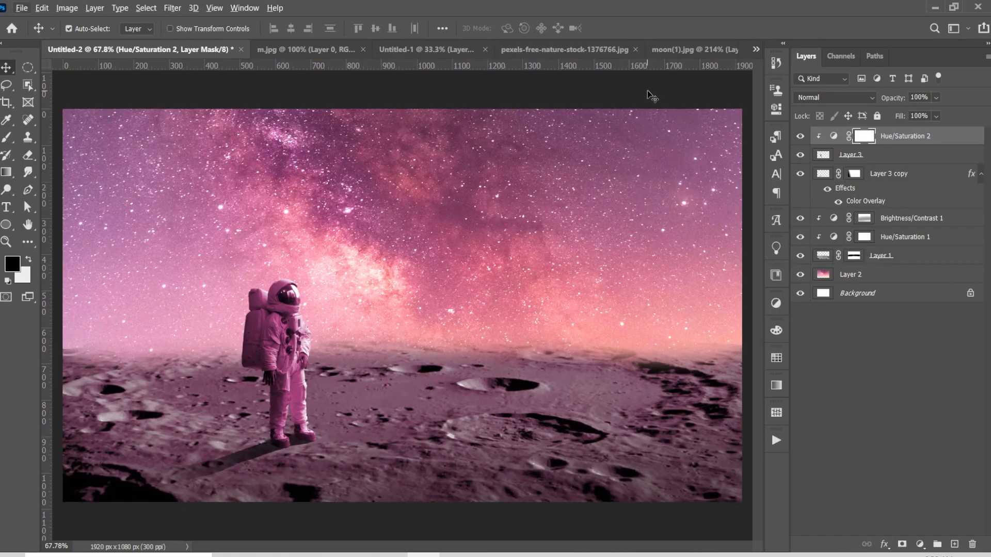
# - Bring the crescent moon from moon(1).jpg into the composite's sky and erase the stray black specks beside it
pyautogui.click(685, 45)
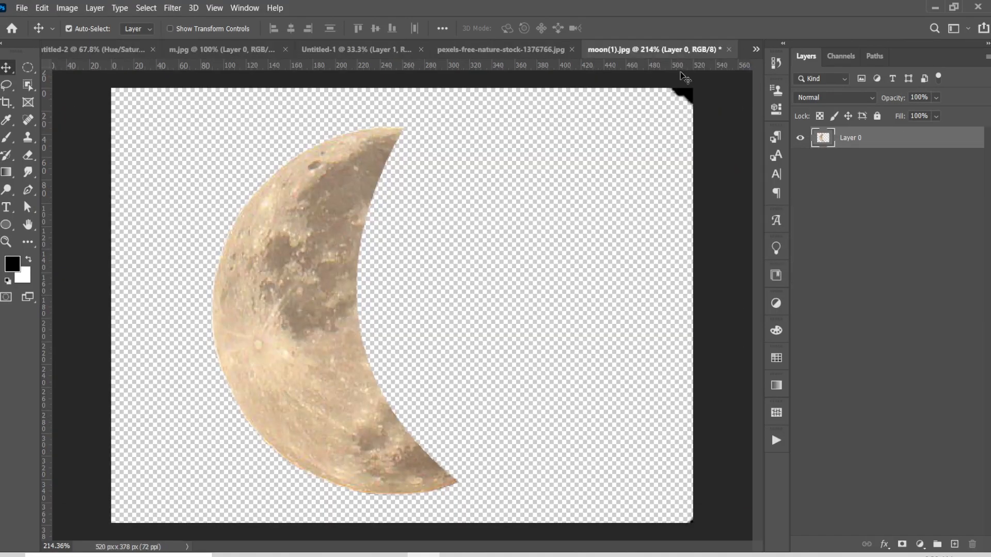
pyautogui.moveTo(300, 285); pyautogui.dragTo(119, 55)
pyautogui.moveTo(349, 237); pyautogui.dragTo(543, 288)
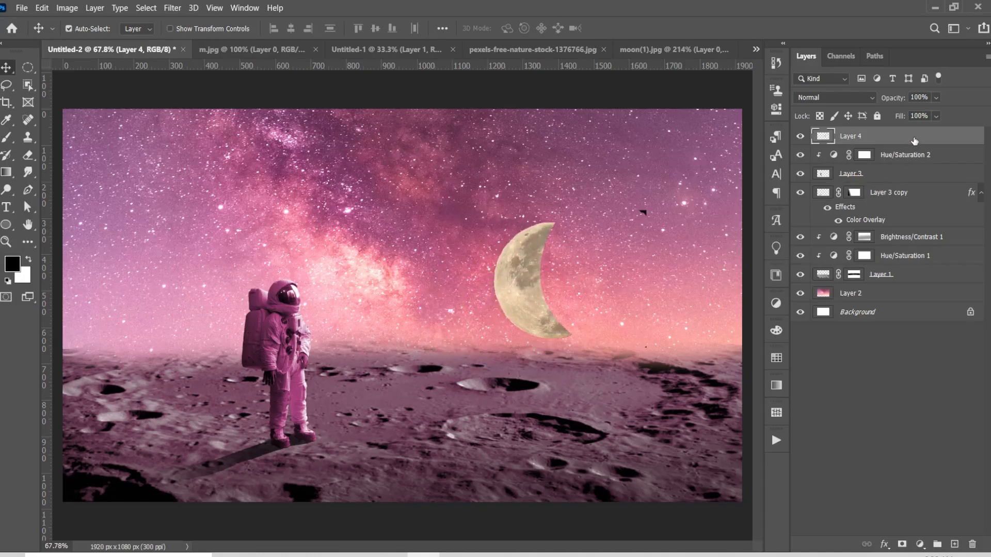
pyautogui.moveTo(517, 327); pyautogui.dragTo(504, 311)
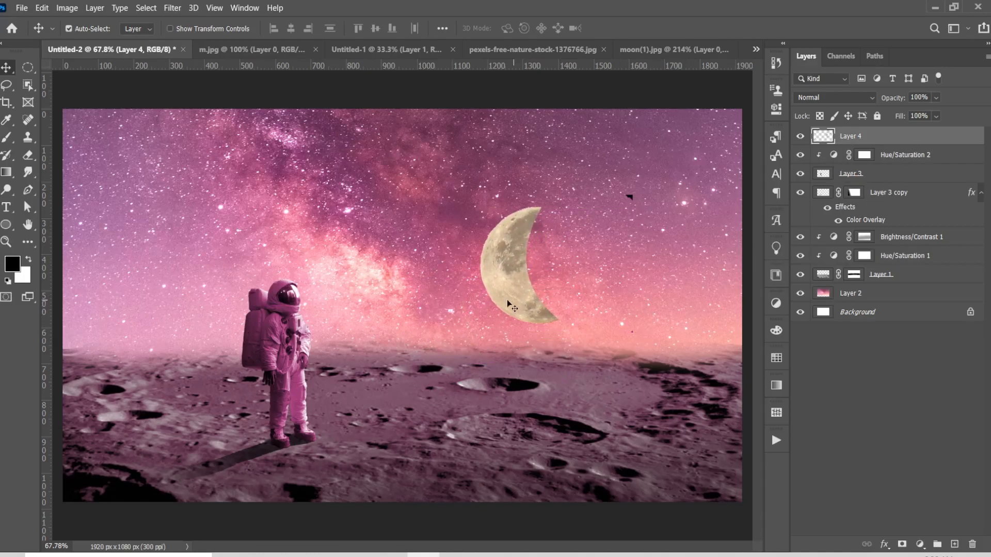
pyautogui.click(28, 155)
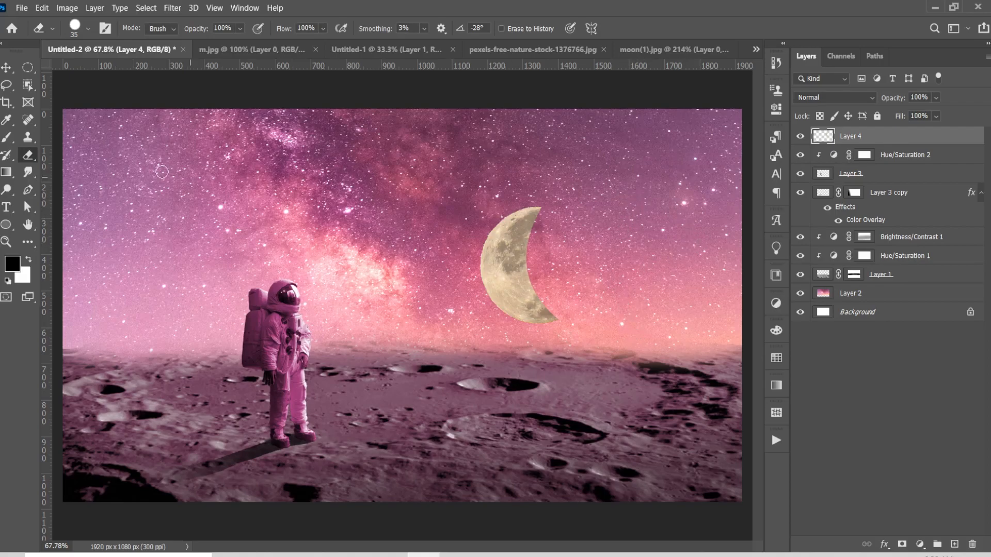
pyautogui.click(6, 68)
# - Move the crescent moon layer just above the galaxy sky layer and enlarge it to 209.11%, rising behind the horizon on the image's right side
pyautogui.moveTo(924, 143); pyautogui.dragTo(914, 281)
pyautogui.hotkey('ctrl', 't')
pyautogui.moveTo(560, 322); pyautogui.dragTo(648, 339)
pyautogui.moveTo(596, 280); pyautogui.dragTo(614, 310)
pyautogui.moveTo(661, 162); pyautogui.dragTo(698, 150)
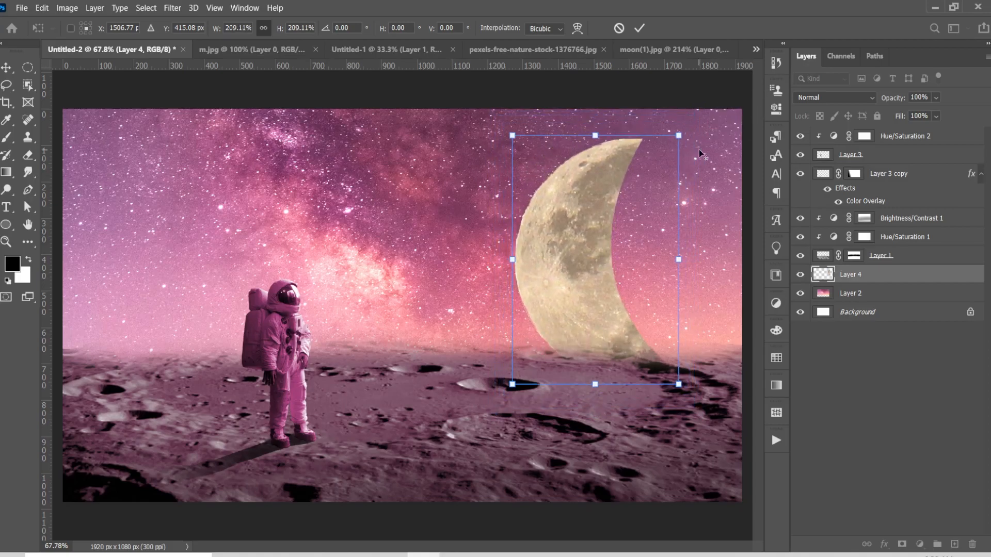
pyautogui.moveTo(598, 253); pyautogui.dragTo(624, 248)
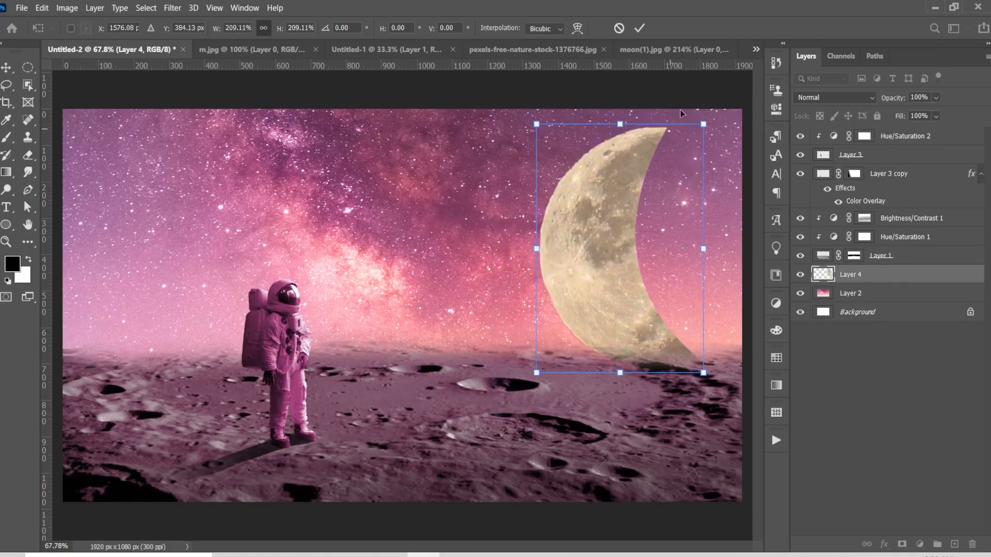
pyautogui.click(641, 29)
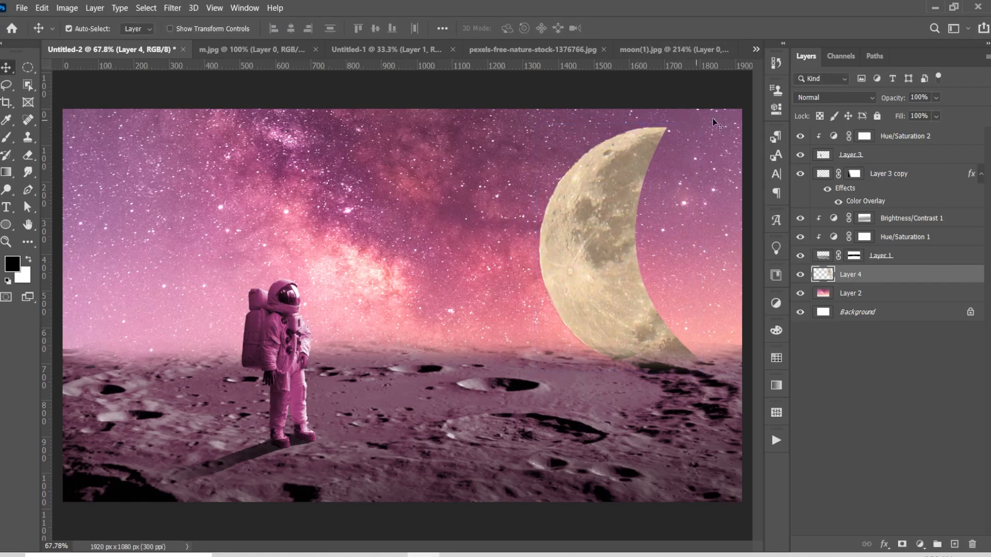
# - Set the crescent moon layer's blend mode to Vivid Light
pyautogui.click(843, 97)
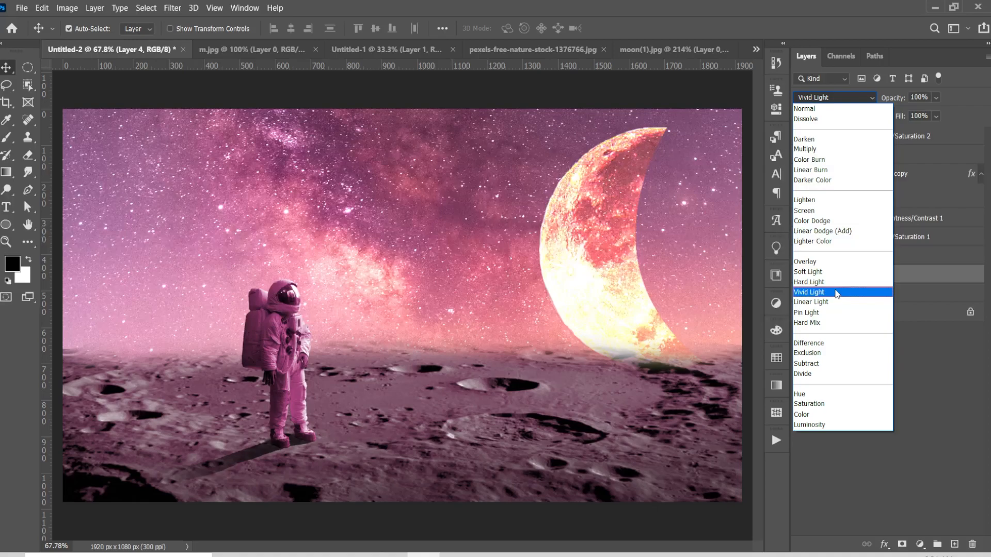
pyautogui.click(836, 293)
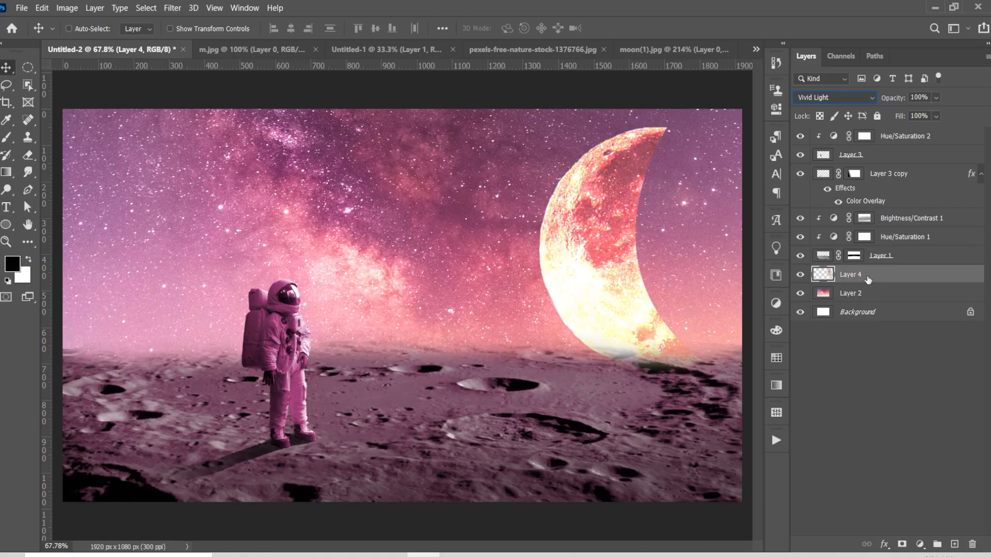
# - Duplicate the crescent moon layer, place the copy directly beneath the original, and set the copy's blend mode to Normal
pyautogui.hotkey('ctrl', 'j')
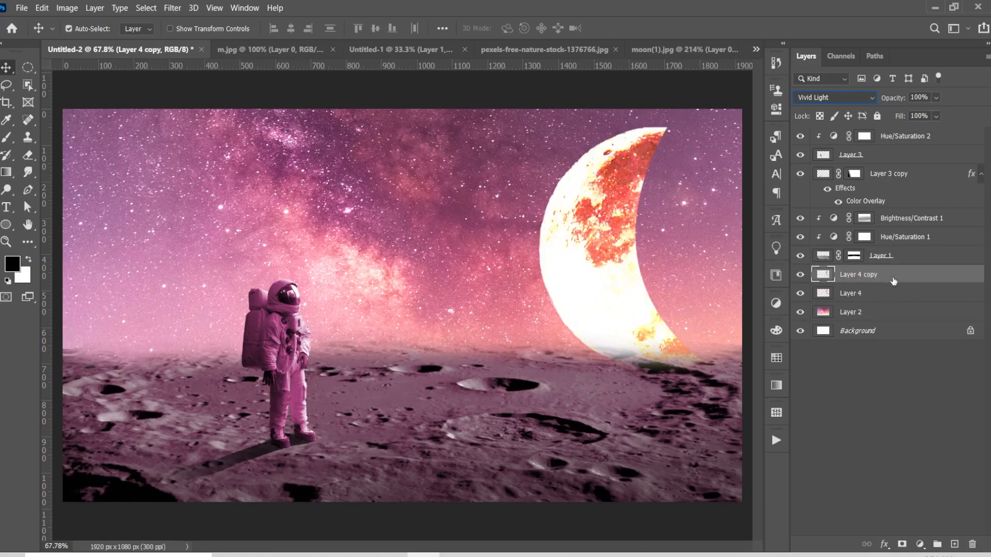
pyautogui.moveTo(899, 276); pyautogui.dragTo(899, 300)
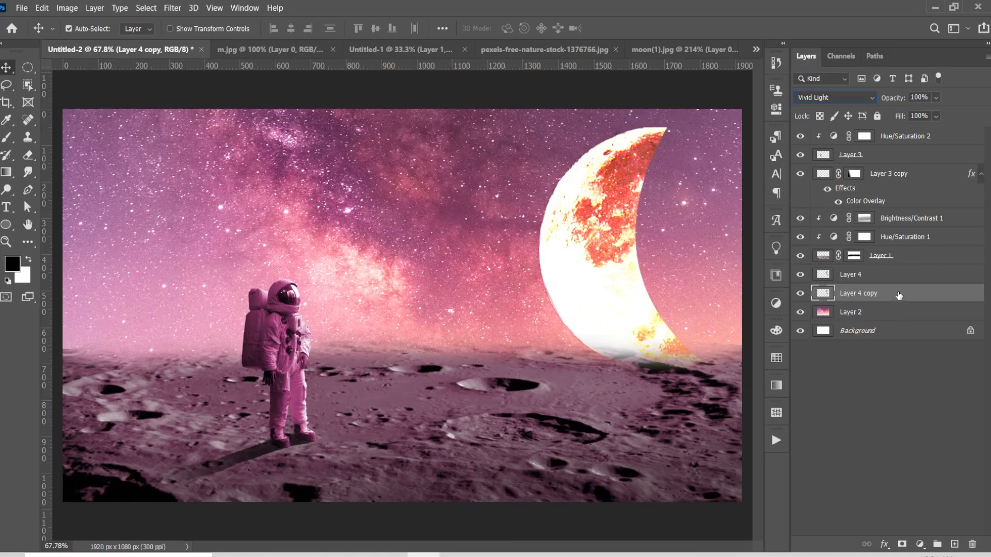
pyautogui.click(868, 100)
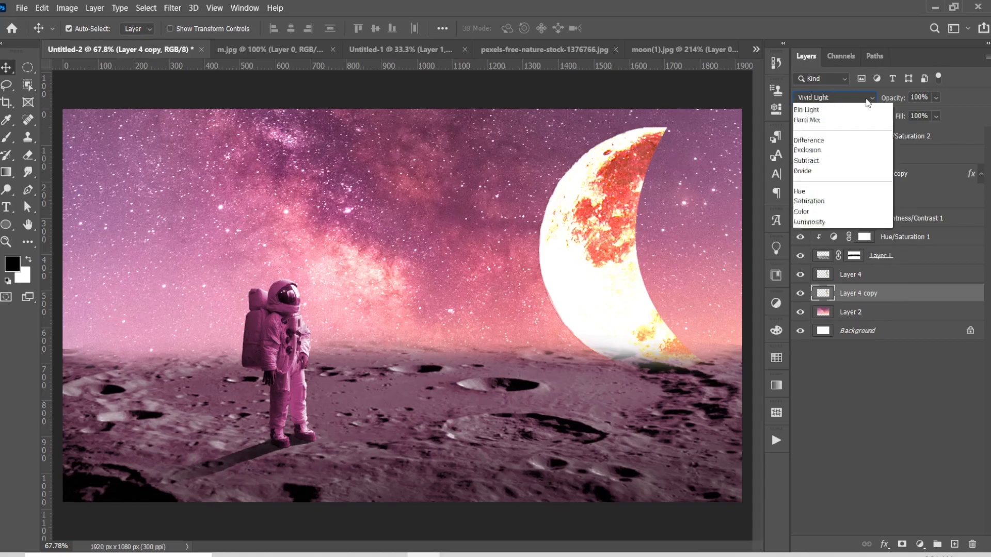
pyautogui.click(857, 112)
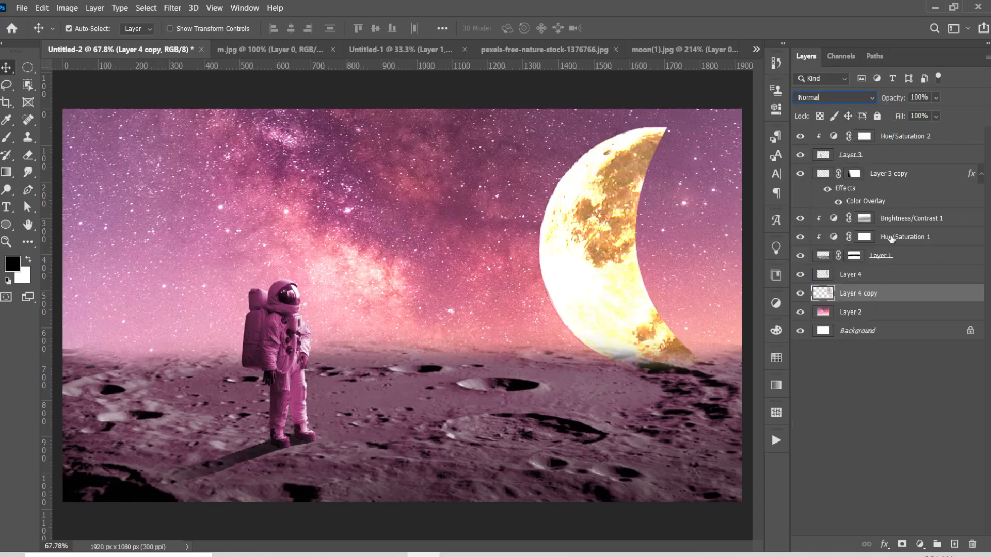
# - Add an Outer Glow to the moon copy with Screen mode, 50% opacity, 250 px size and a more saturated mauve sampled from the lunar ground
pyautogui.doubleClick(927, 293)
pyautogui.moveTo(626, 160); pyautogui.dragTo(824, 189)
pyautogui.click(683, 425)
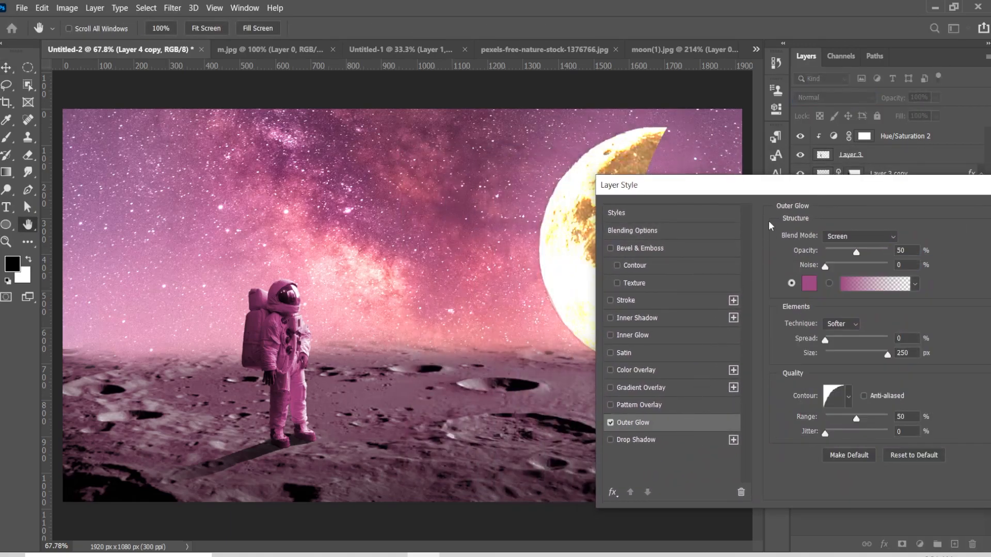
pyautogui.moveTo(784, 190); pyautogui.dragTo(694, 232)
pyautogui.click(717, 326)
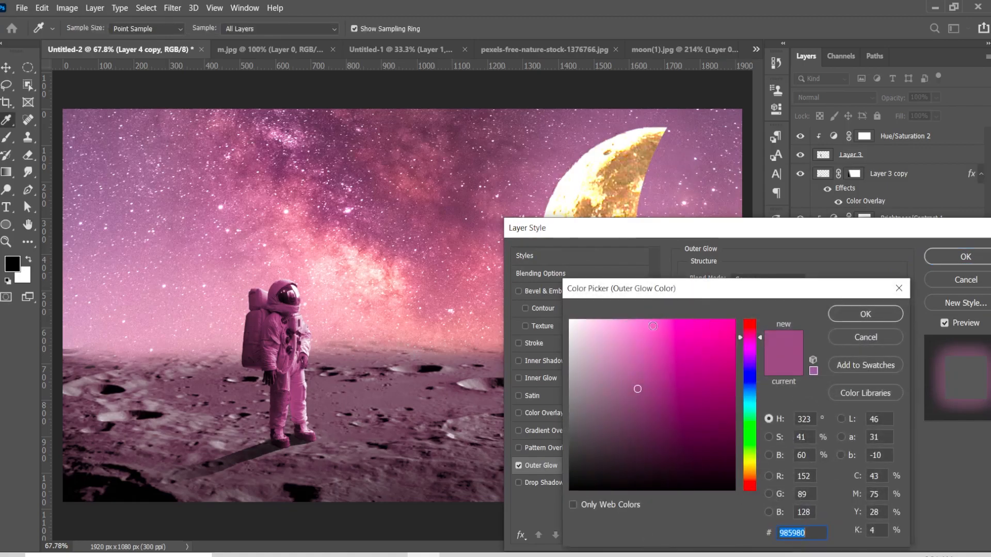
pyautogui.click(409, 385)
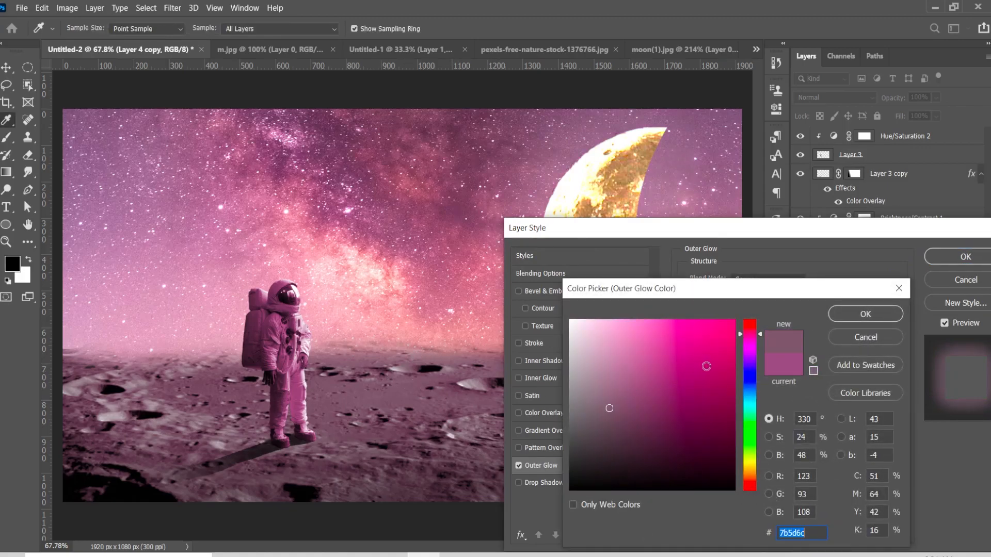
pyautogui.moveTo(610, 409); pyautogui.dragTo(636, 408)
pyautogui.click(866, 314)
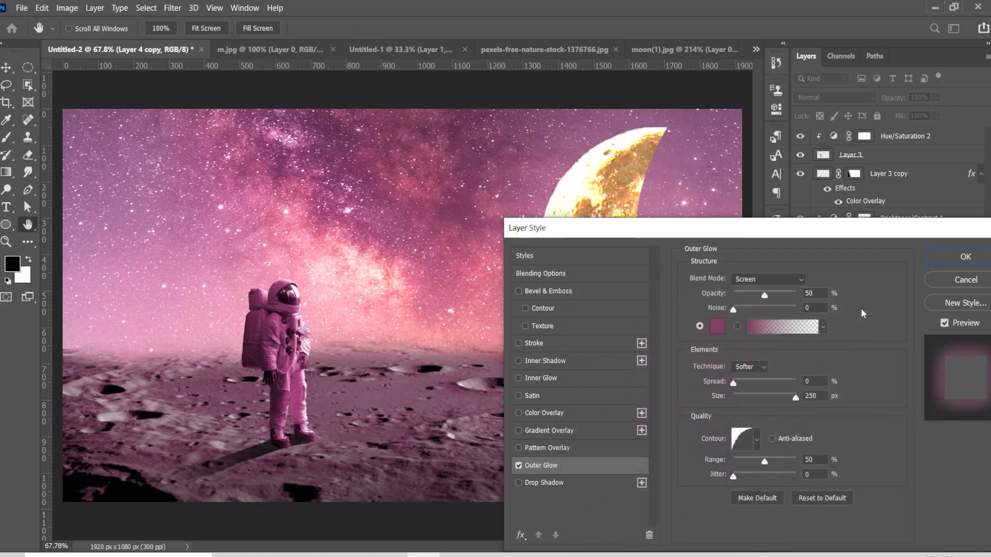
pyautogui.moveTo(919, 234); pyautogui.dragTo(804, 230)
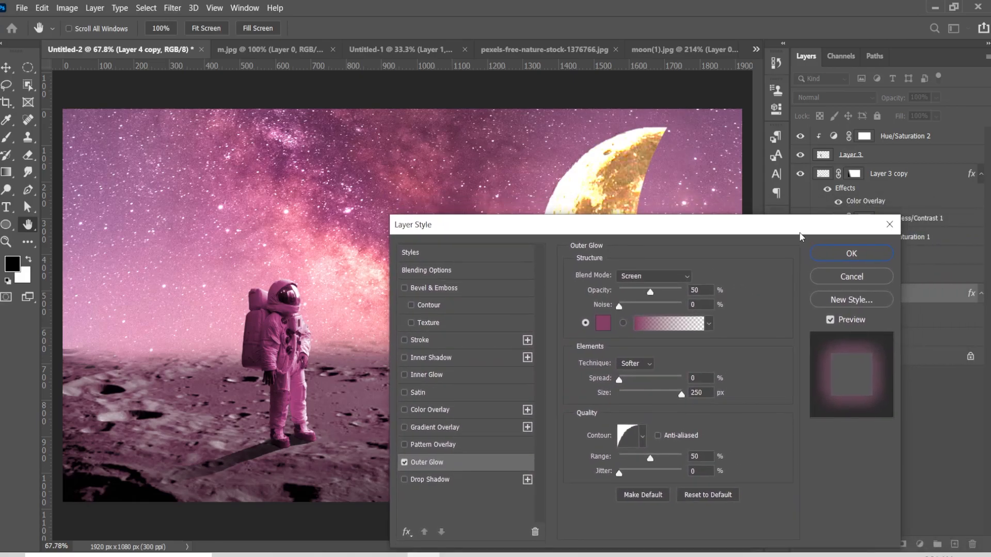
pyautogui.moveTo(681, 394)
pyautogui.mouseDown()
pyautogui.moveTo(658, 395)
pyautogui.moveTo(686, 396)
pyautogui.mouseUp()
pyautogui.click(865, 252)
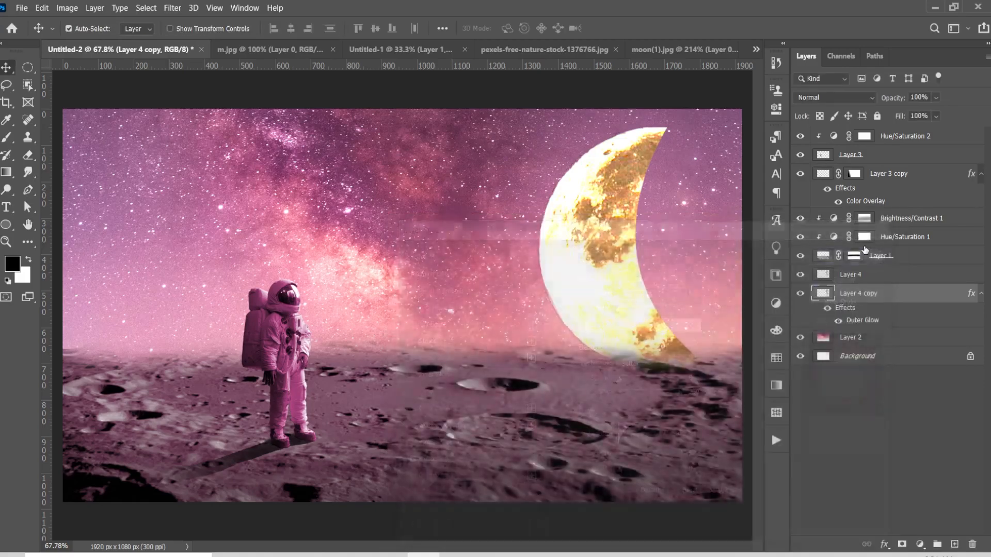
# - Set the original crescent moon layer's blend mode to Hard Light
pyautogui.click(834, 273)
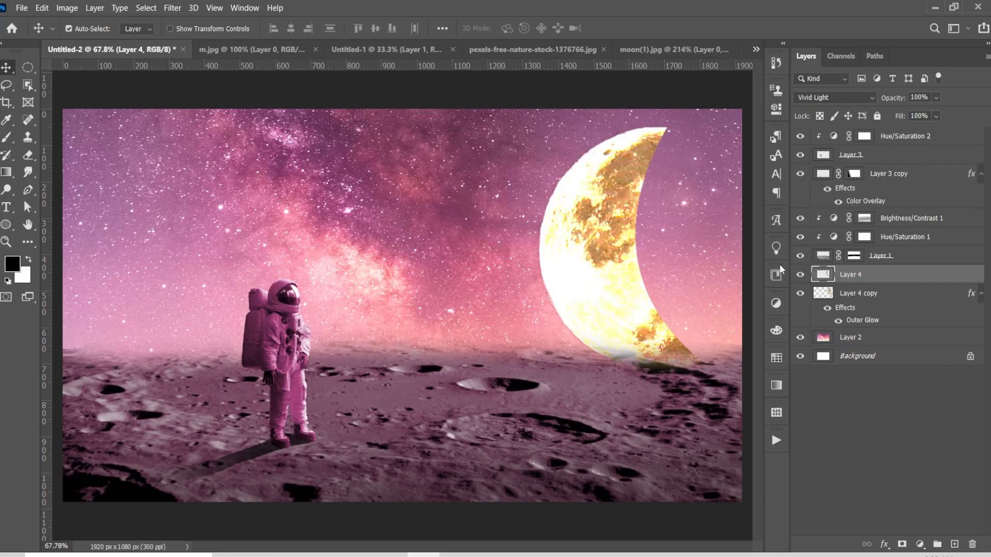
pyautogui.click(862, 98)
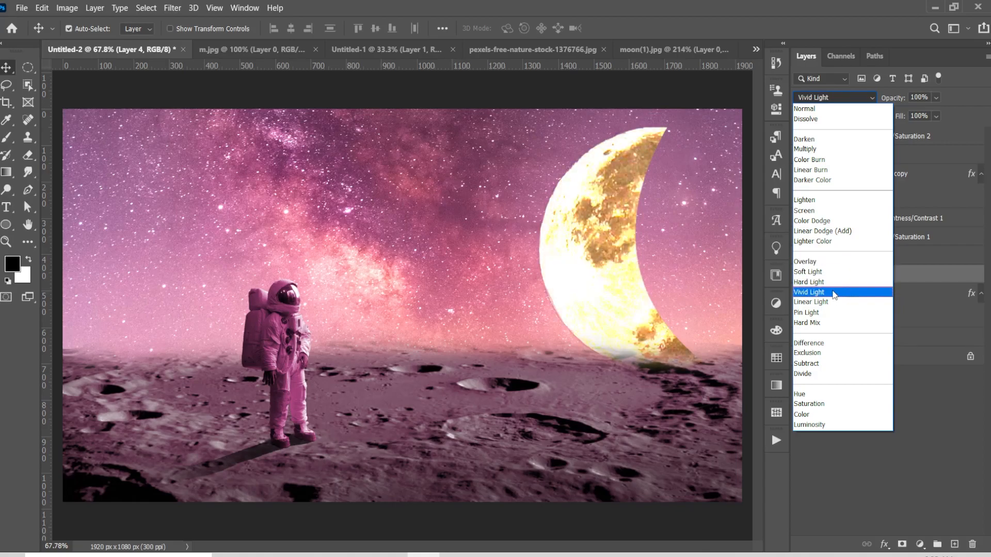
pyautogui.click(833, 285)
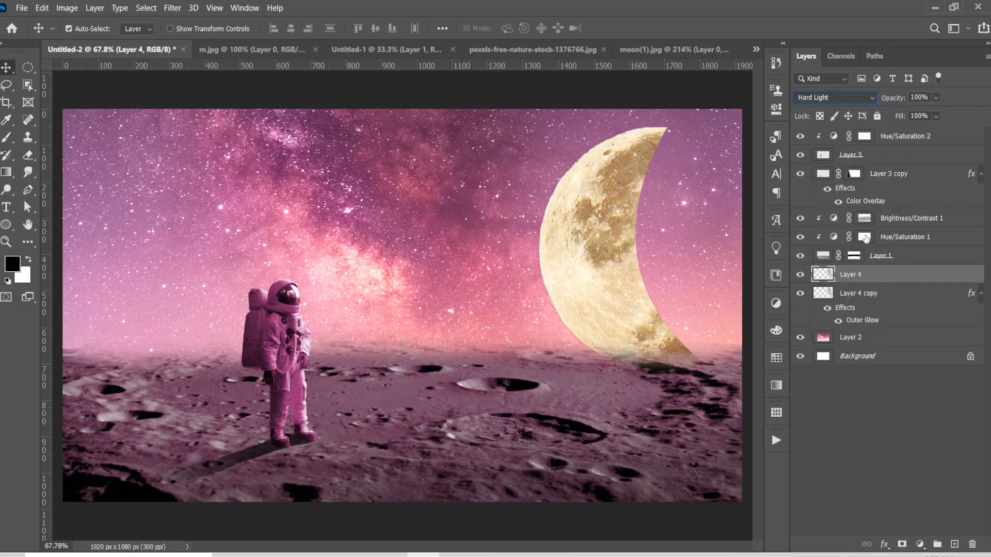
# - Add a Color Dodge Inner Glow to the original moon layer with size 218 px and colour #7a335a, adjusted from a tone sampled on the astronaut
pyautogui.doubleClick(897, 279)
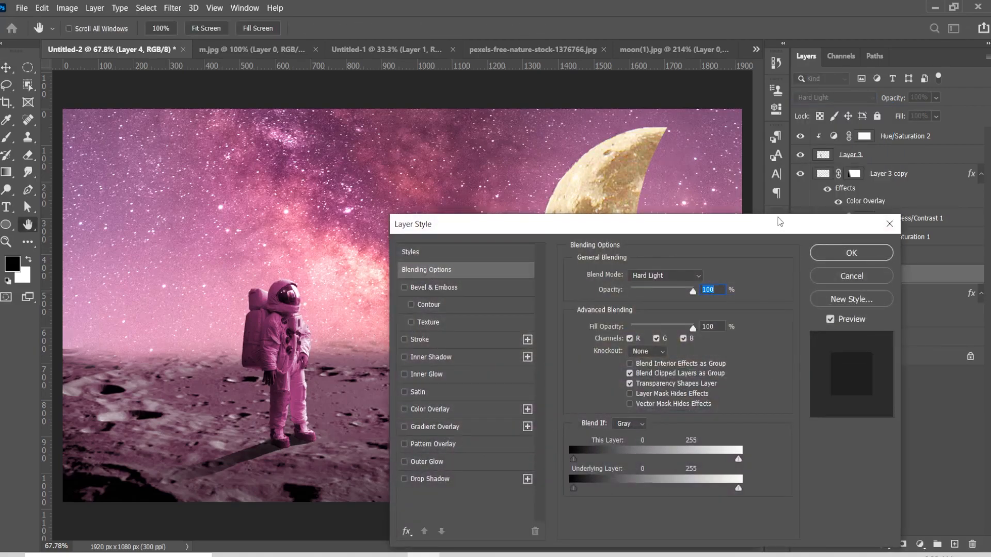
pyautogui.moveTo(779, 222); pyautogui.dragTo(886, 222)
pyautogui.click(582, 380)
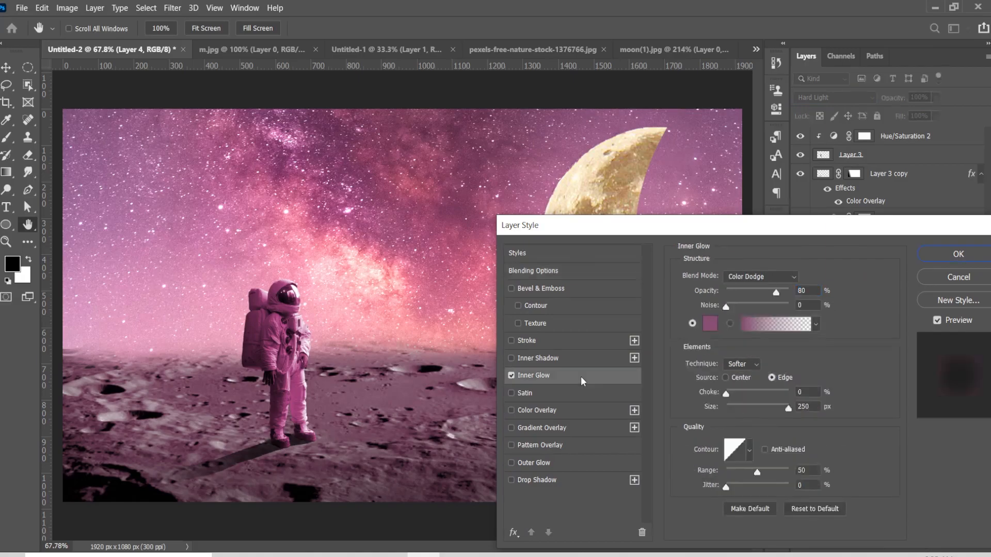
pyautogui.moveTo(692, 226); pyautogui.dragTo(843, 207)
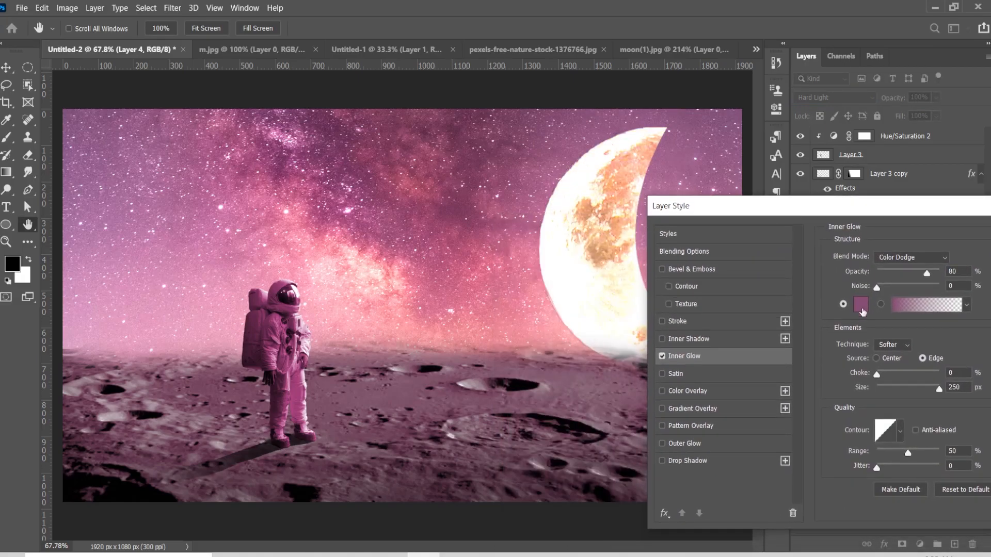
pyautogui.click(862, 305)
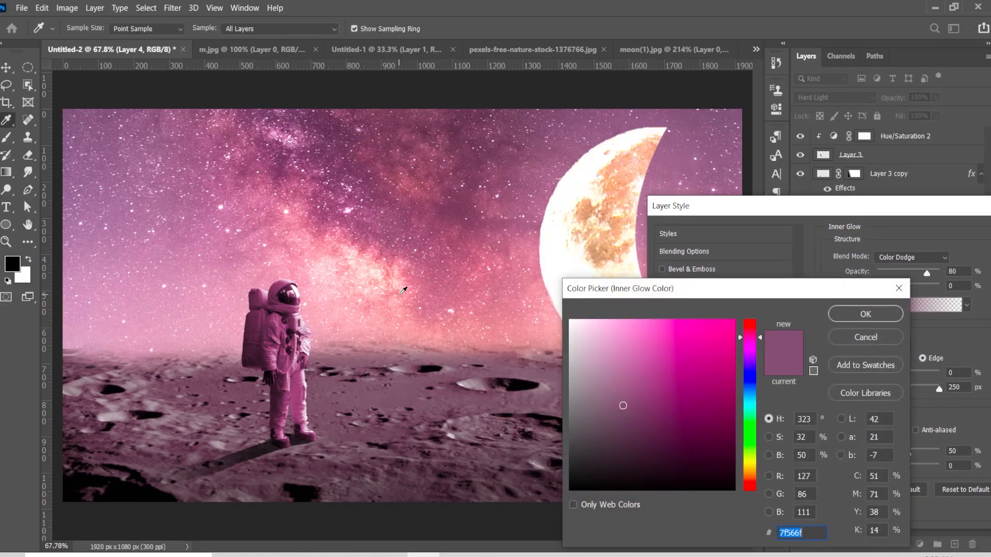
pyautogui.click(293, 352)
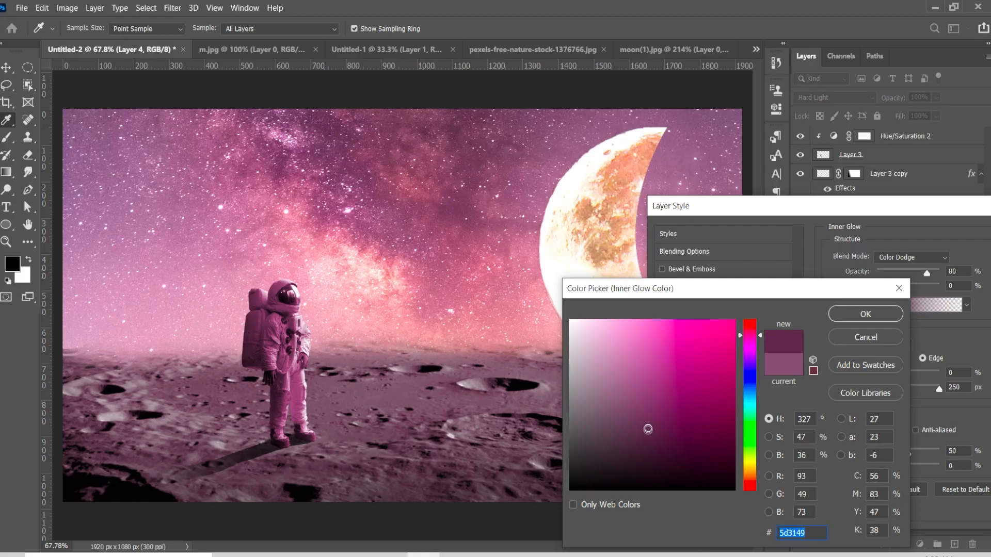
pyautogui.moveTo(651, 422); pyautogui.dragTo(667, 408)
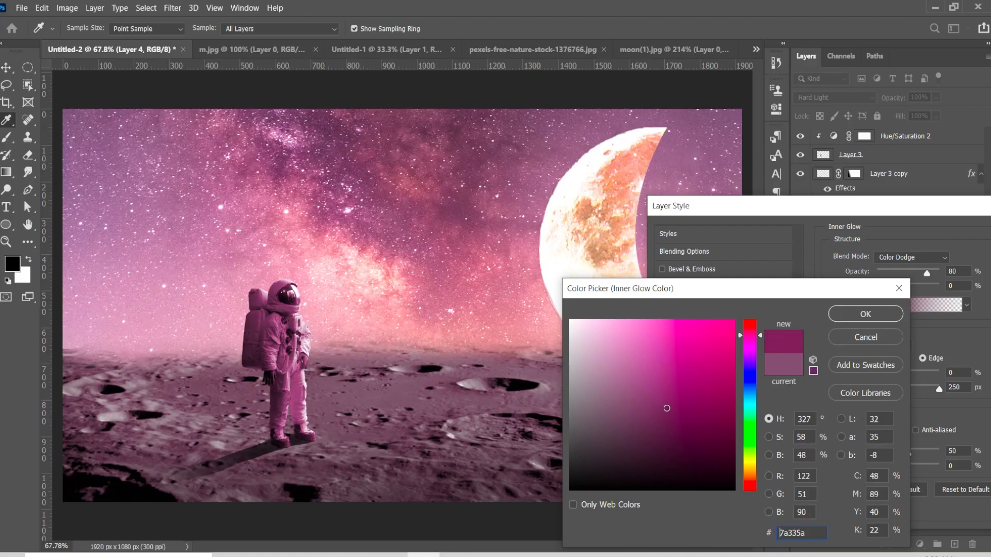
pyautogui.click(864, 316)
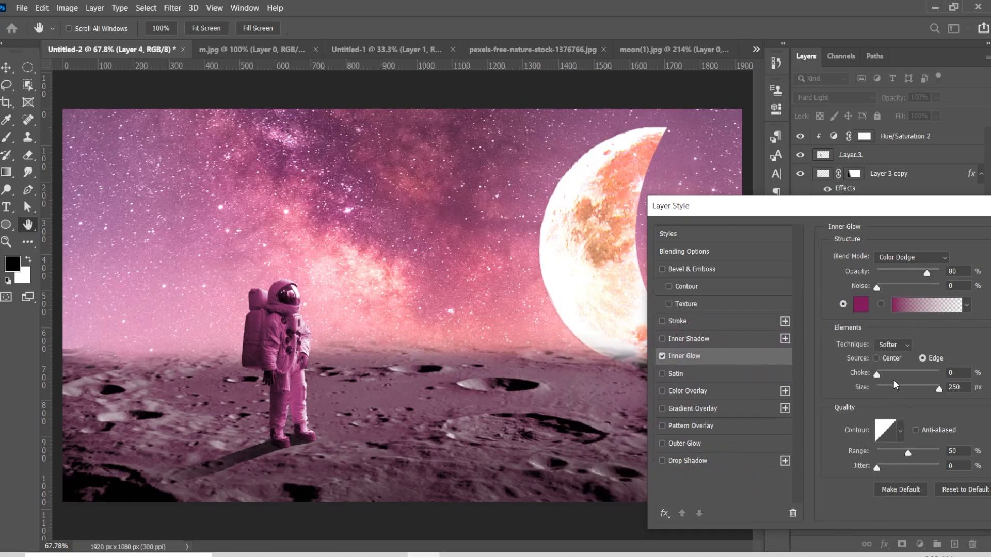
pyautogui.moveTo(939, 392)
pyautogui.mouseDown()
pyautogui.moveTo(896, 394)
pyautogui.moveTo(925, 395)
pyautogui.moveTo(895, 405)
pyautogui.moveTo(935, 394)
pyautogui.mouseUp()
pyautogui.moveTo(917, 213); pyautogui.dragTo(884, 218)
# - Try Soft Light, Overlay and Hard Light as the inner glow's blend mode and return it to Color Dodge
pyautogui.click(899, 259)
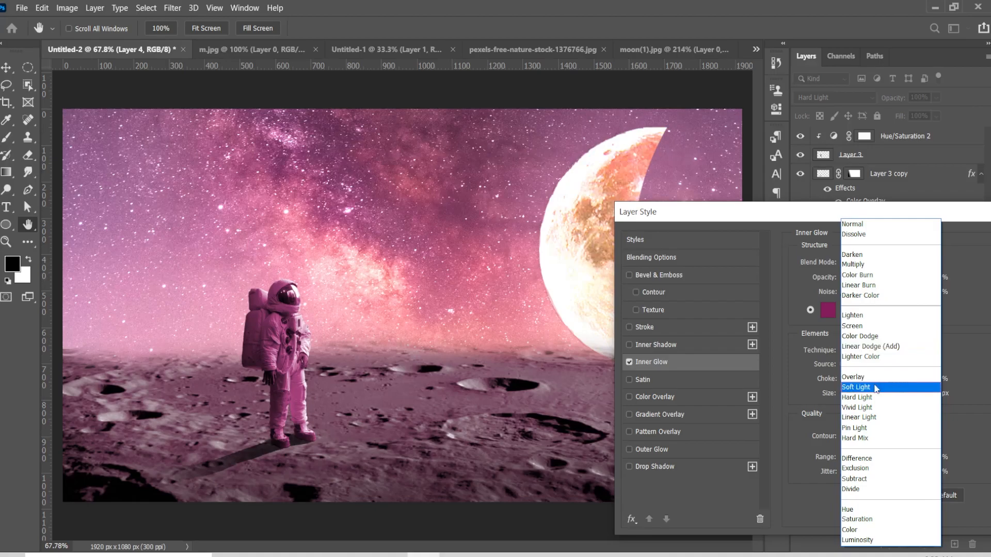
pyautogui.click(877, 387)
pyautogui.click(896, 264)
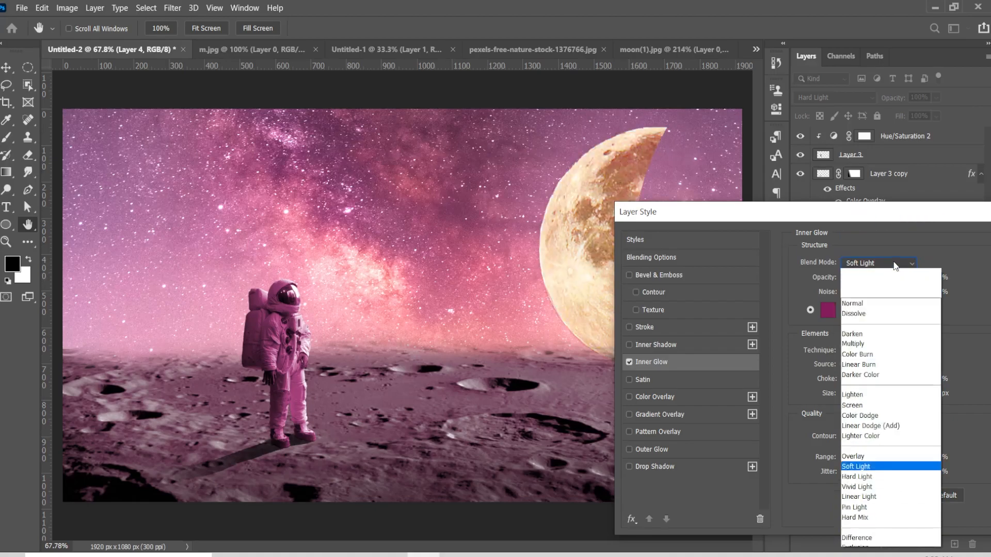
pyautogui.click(871, 382)
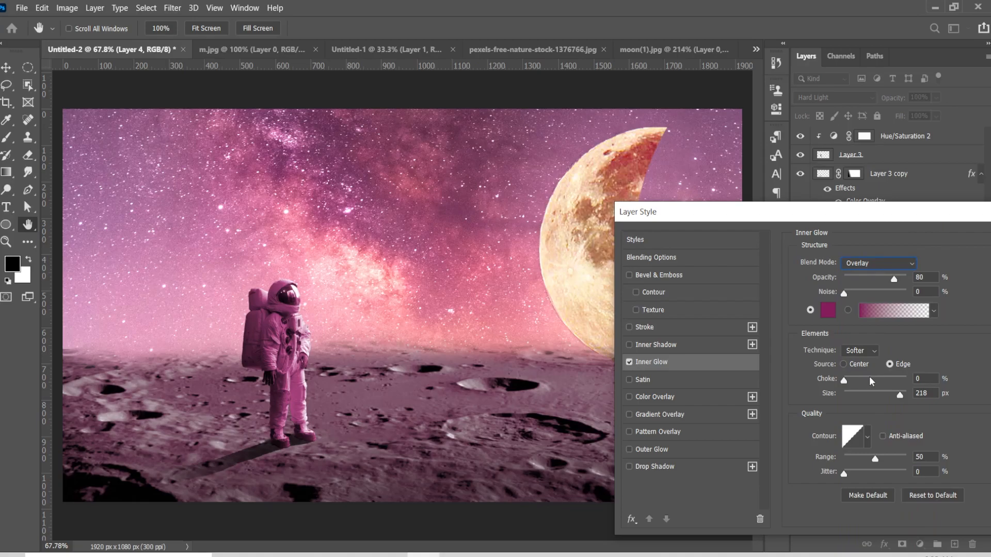
pyautogui.click(889, 265)
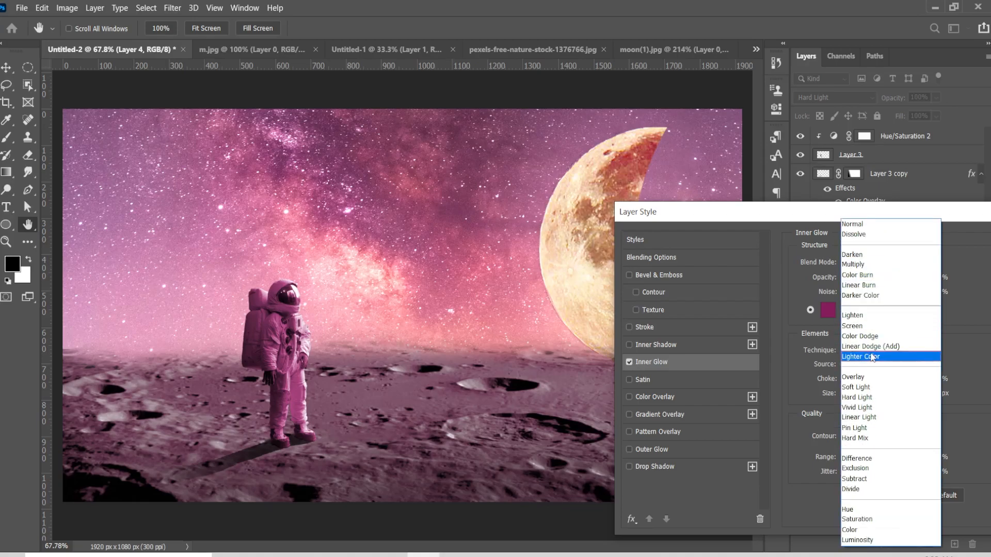
pyautogui.click(871, 397)
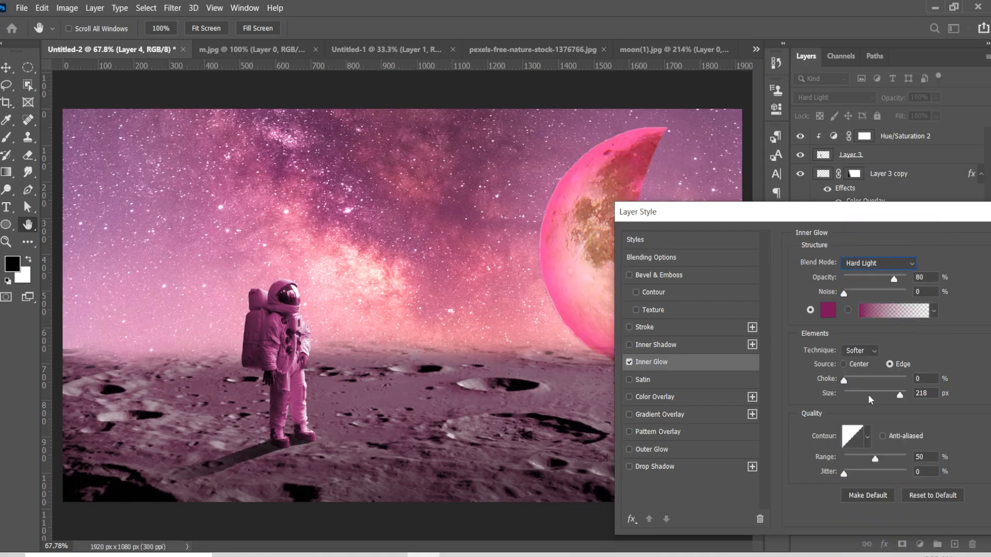
pyautogui.click(899, 265)
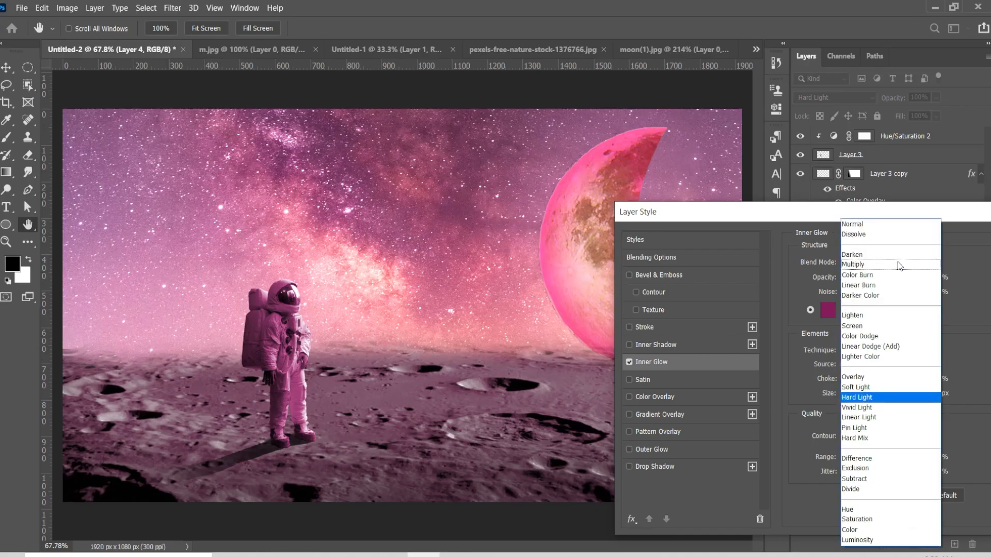
pyautogui.click(870, 338)
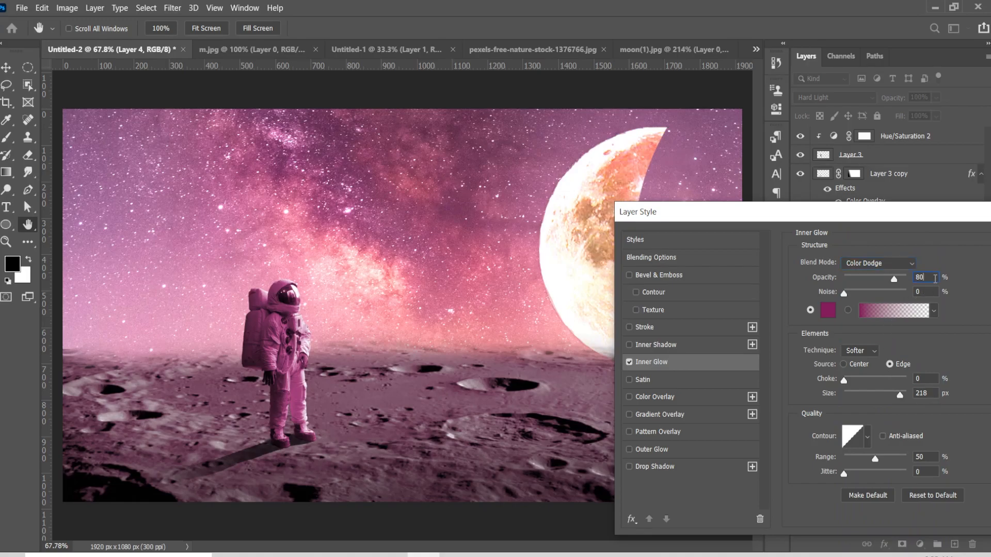
# - Set the inner glow's opacity to 50% and its size to 147 px, and apply the layer style
pyautogui.press('BackSpace')
pyautogui.press('BackSpace')
pyautogui.write('50')
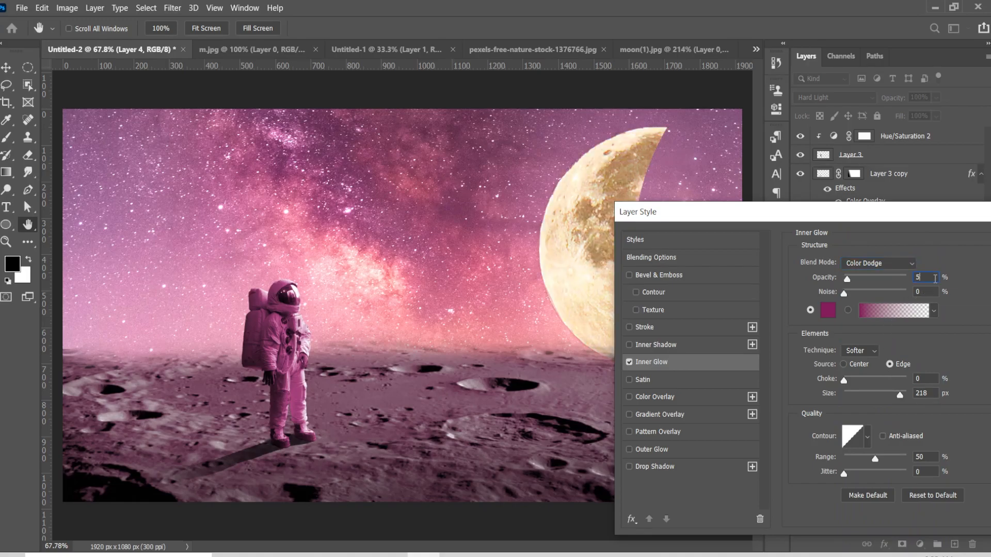
pyautogui.moveTo(900, 396); pyautogui.dragTo(885, 414)
pyautogui.moveTo(896, 215); pyautogui.dragTo(736, 227)
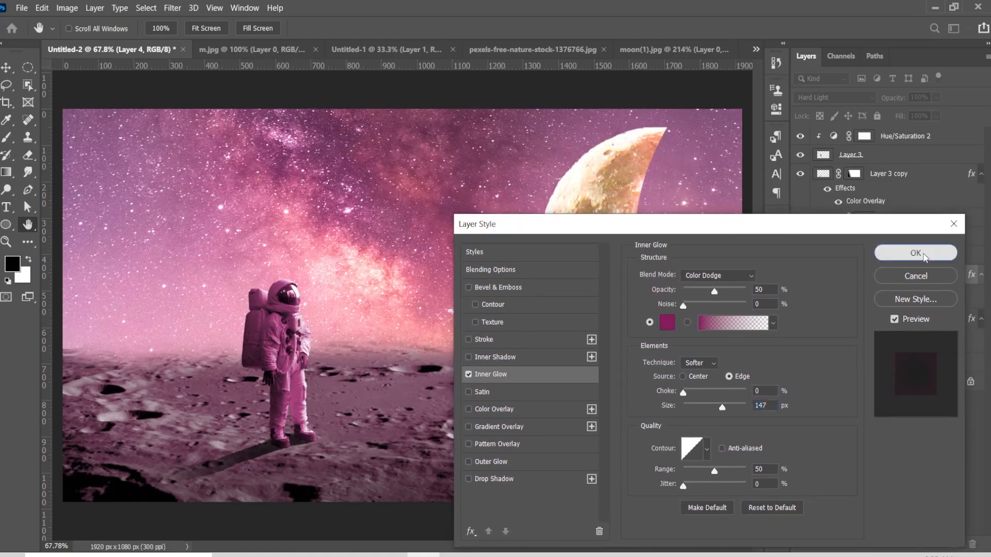
pyautogui.click(916, 252)
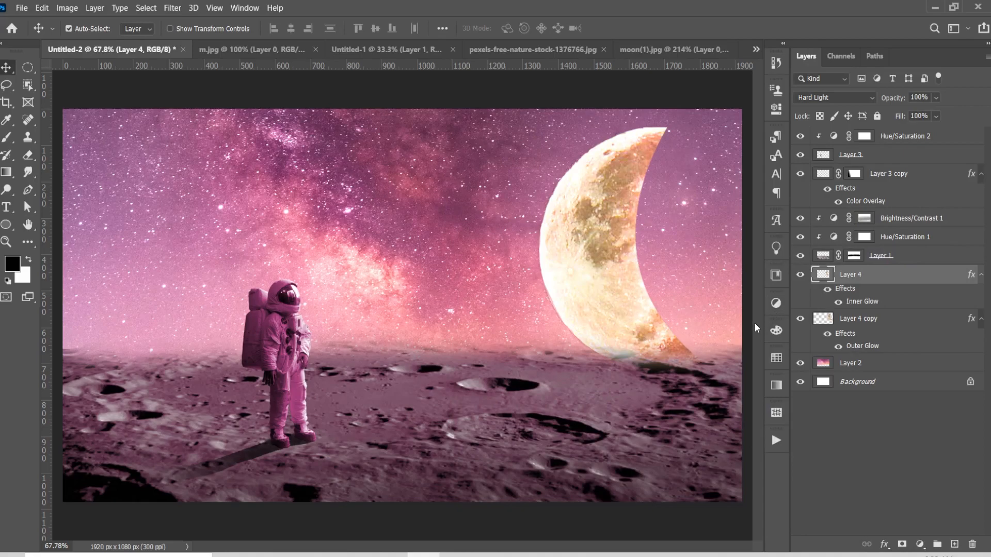